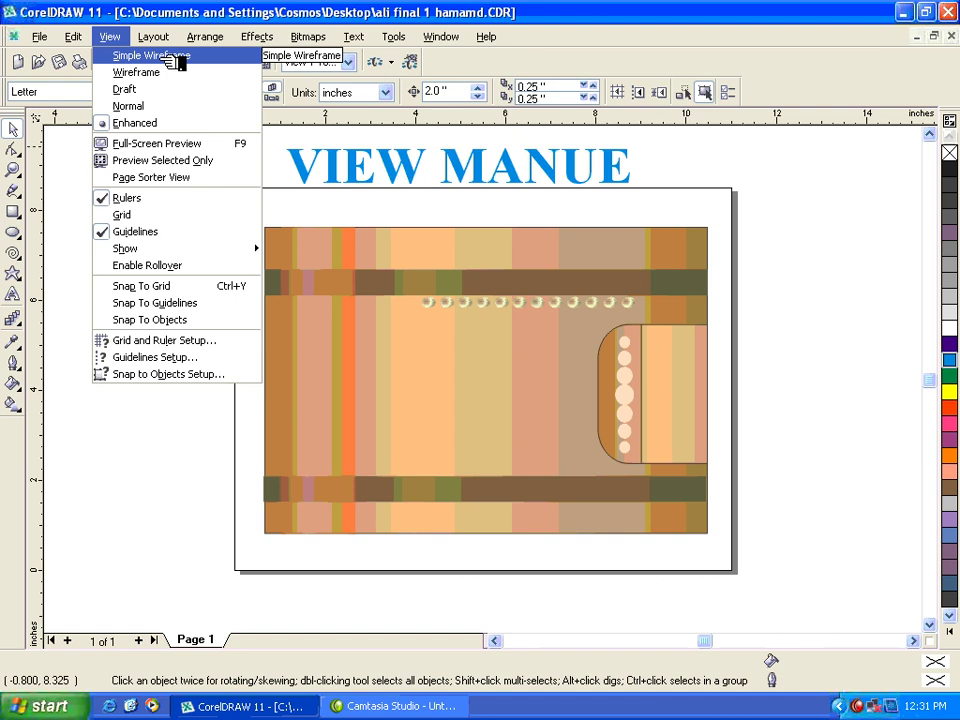
{"action": "key", "text": "Escape"}
{"action": "key", "text": "Escape"}
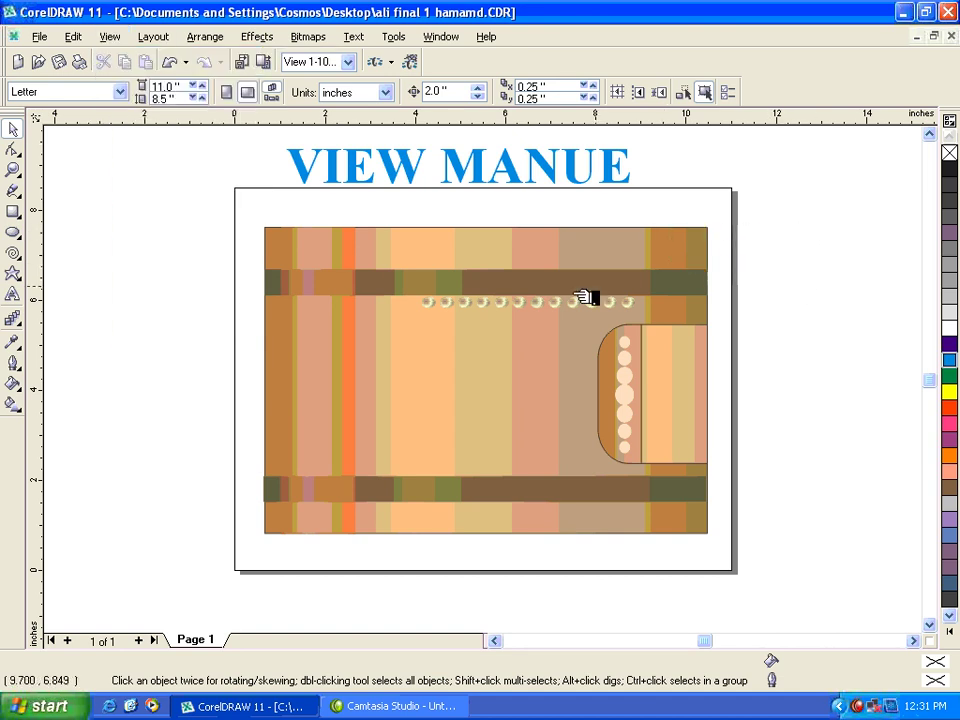
{"action": "left_click_drag", "start_coordinate": [780, 258], "coordinate": [272, 520]}
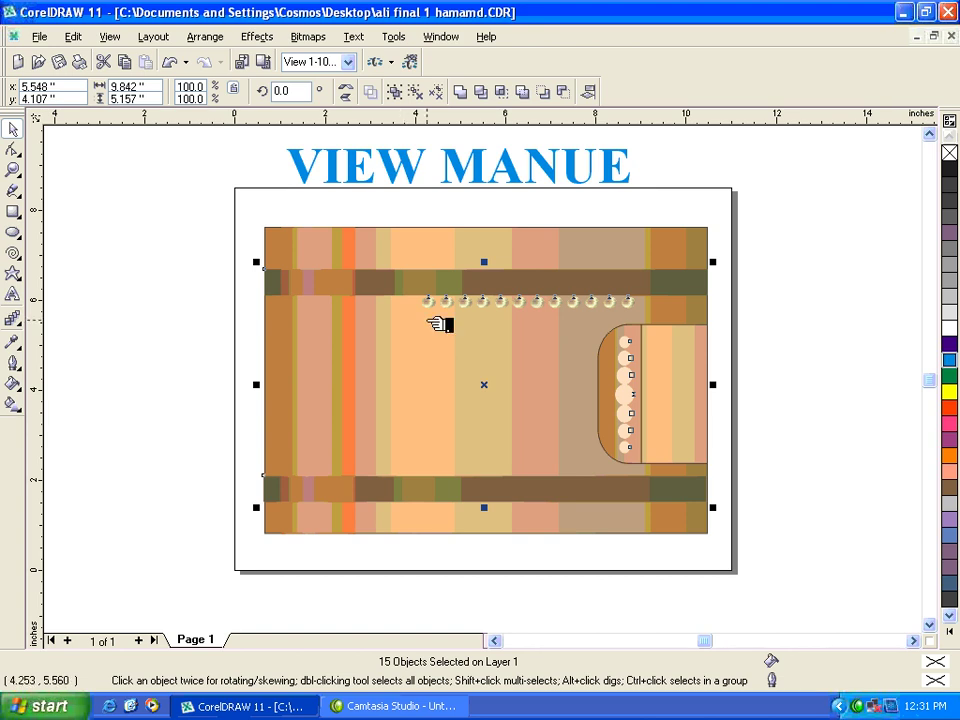
{"action": "left_click", "coordinate": [356, 177]}
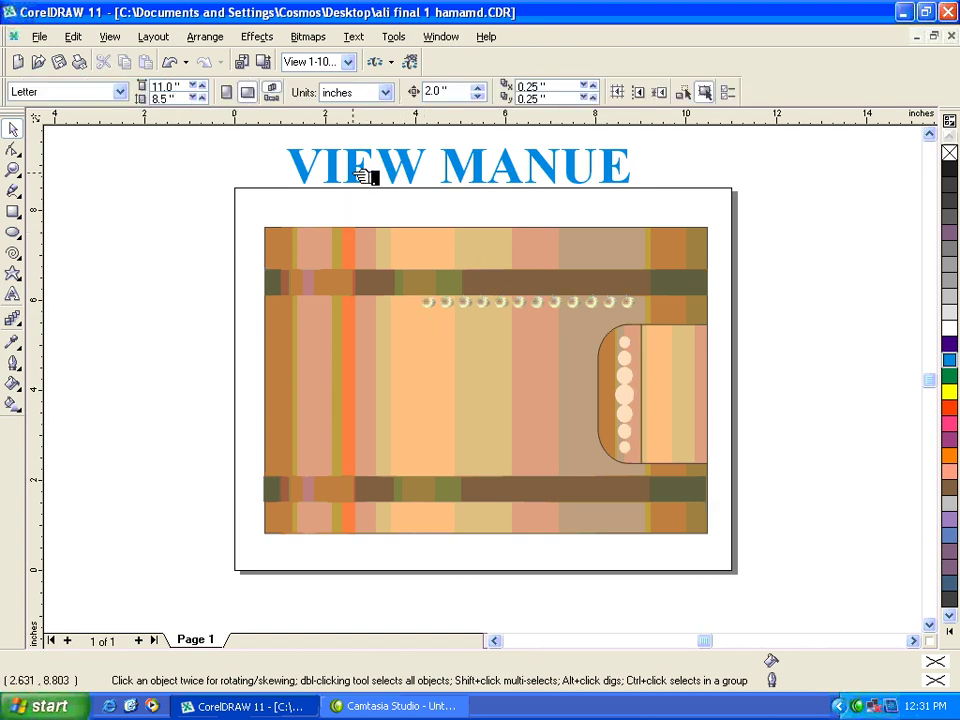
Place a copy of the VIEW MANUE text over the lower middle of the striped artwork and send the copy to the back
{"action": "left_click", "coordinate": [362, 174]}
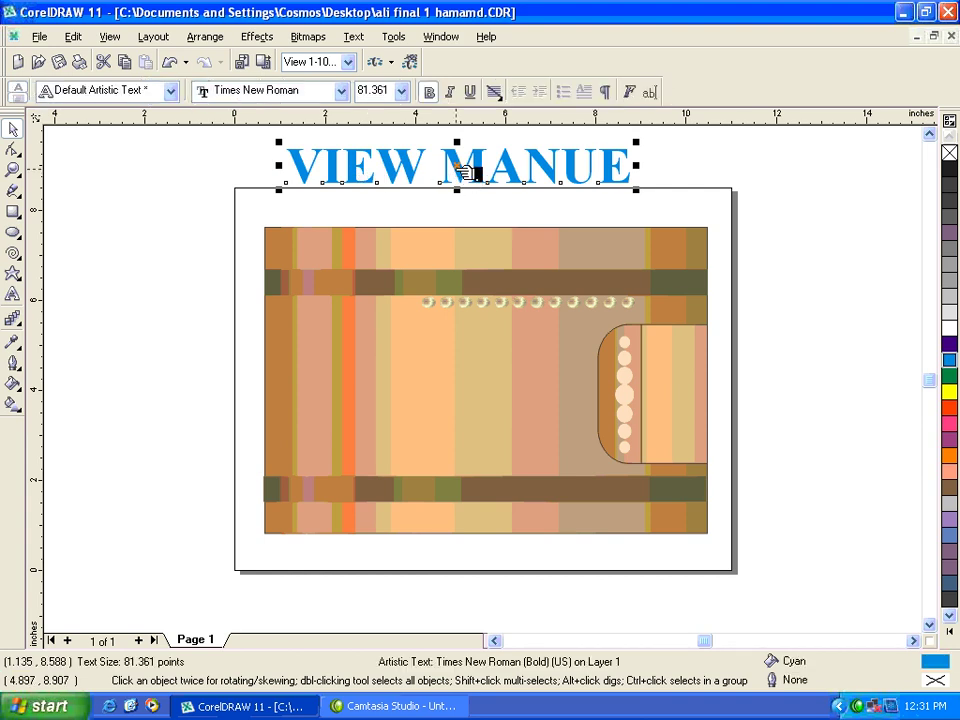
{"action": "left_click_drag", "start_coordinate": [467, 167], "coordinate": [507, 420]}
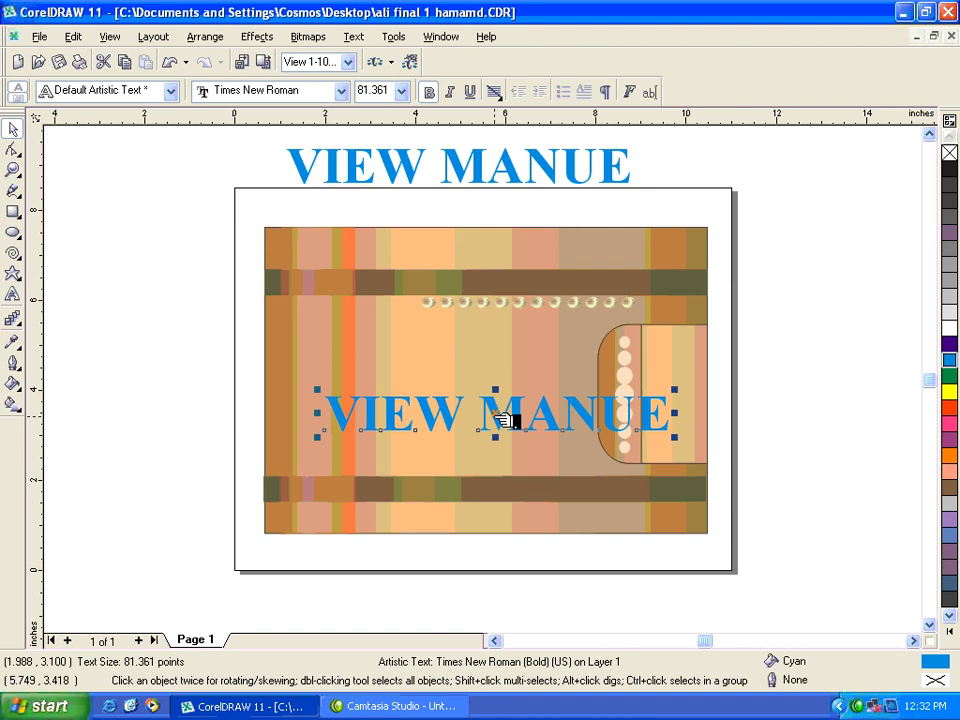
{"action": "key", "text": "shift+Page_Down"}
{"action": "left_click", "coordinate": [180, 355]}
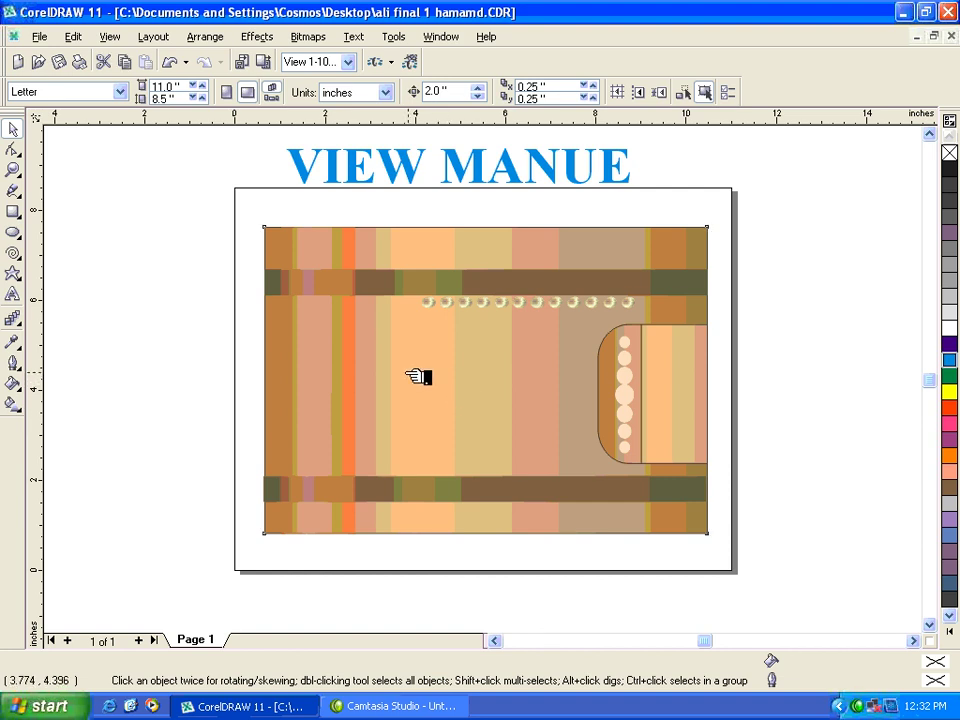
Move the striped background rectangle aside to uncover the text behind it, and undo the move
{"action": "left_click_drag", "start_coordinate": [418, 376], "coordinate": [596, 377]}
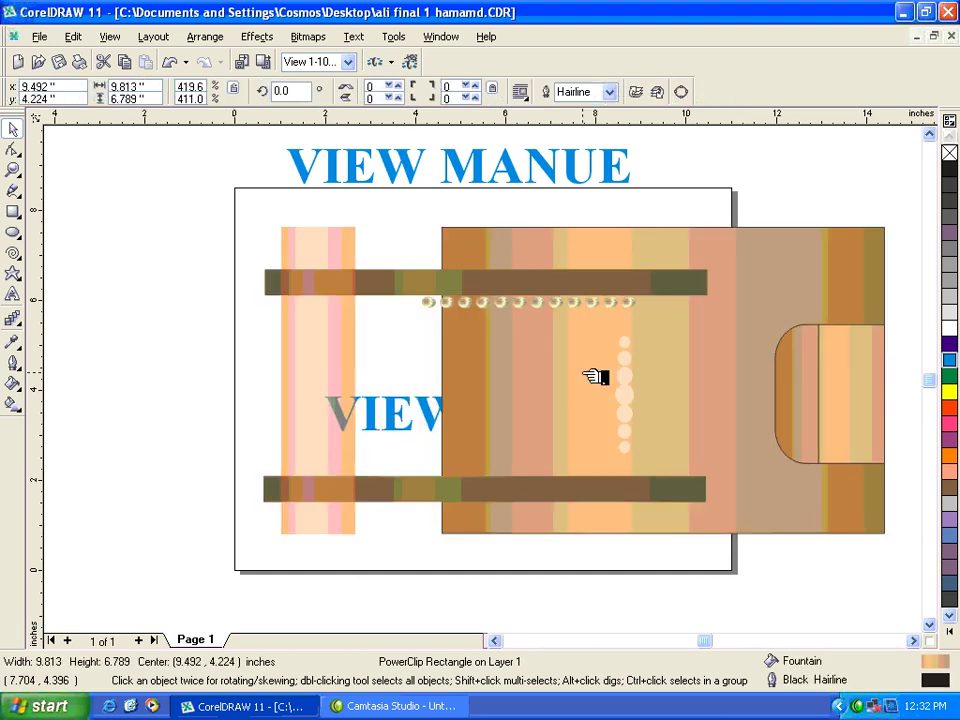
{"action": "key", "text": "ctrl+z"}
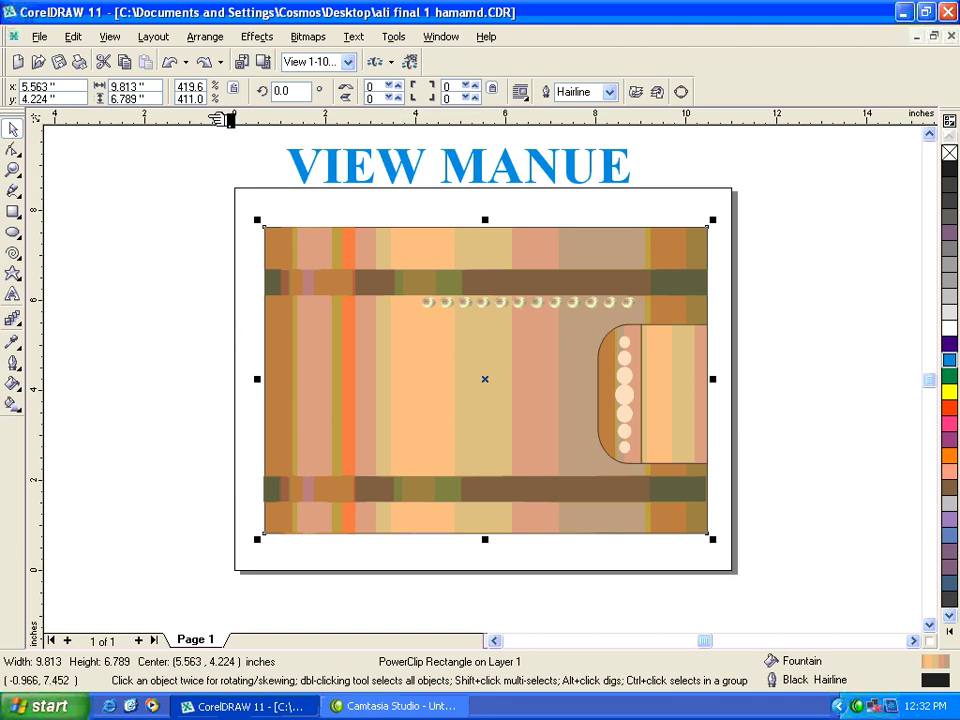
Switch the drawing to Simple Wireframe view and select the VIEW MANUE text hidden behind the artwork
{"action": "left_click", "coordinate": [128, 38]}
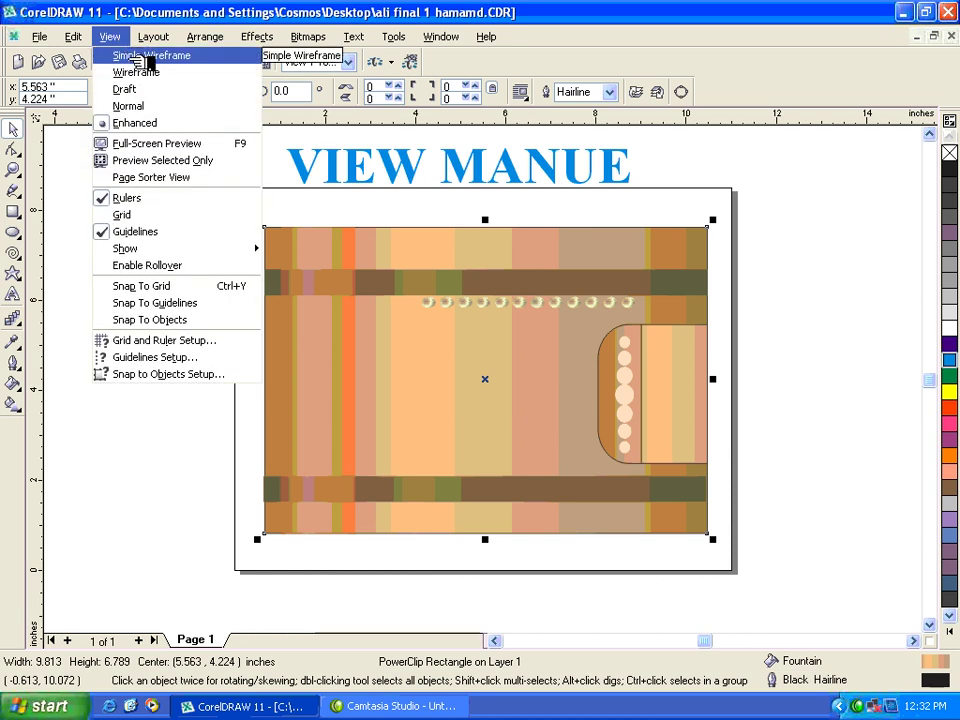
{"action": "left_click", "coordinate": [148, 57]}
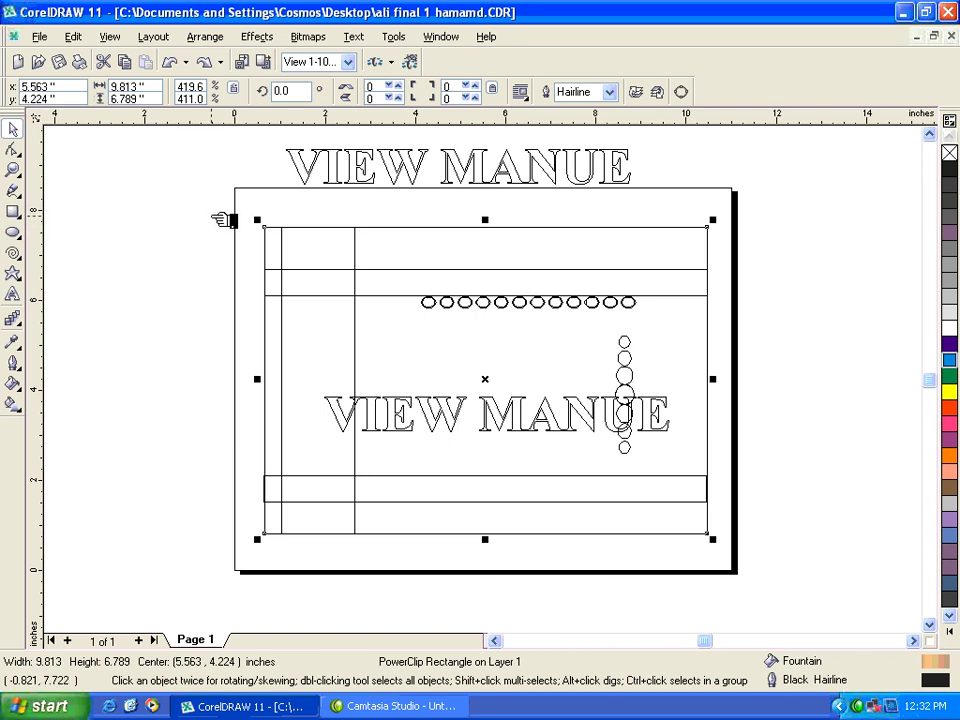
{"action": "left_click", "coordinate": [400, 398], "text": "ctrl"}
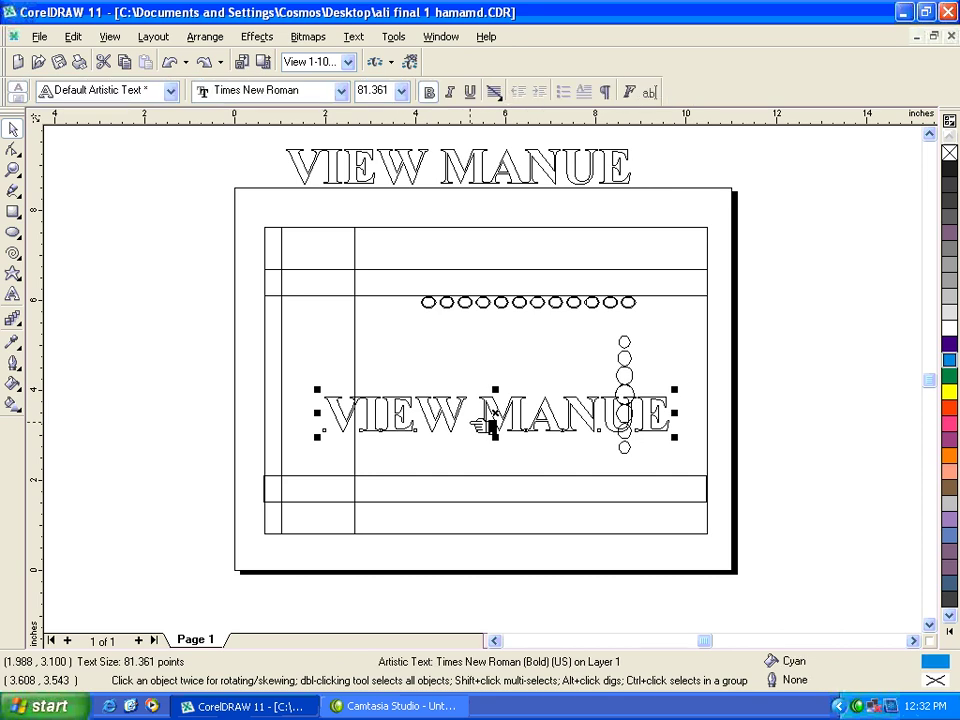
Bring the selected VIEW MANUE text to the front in Wireframe view and switch back to Enhanced view
{"action": "left_click", "coordinate": [112, 36]}
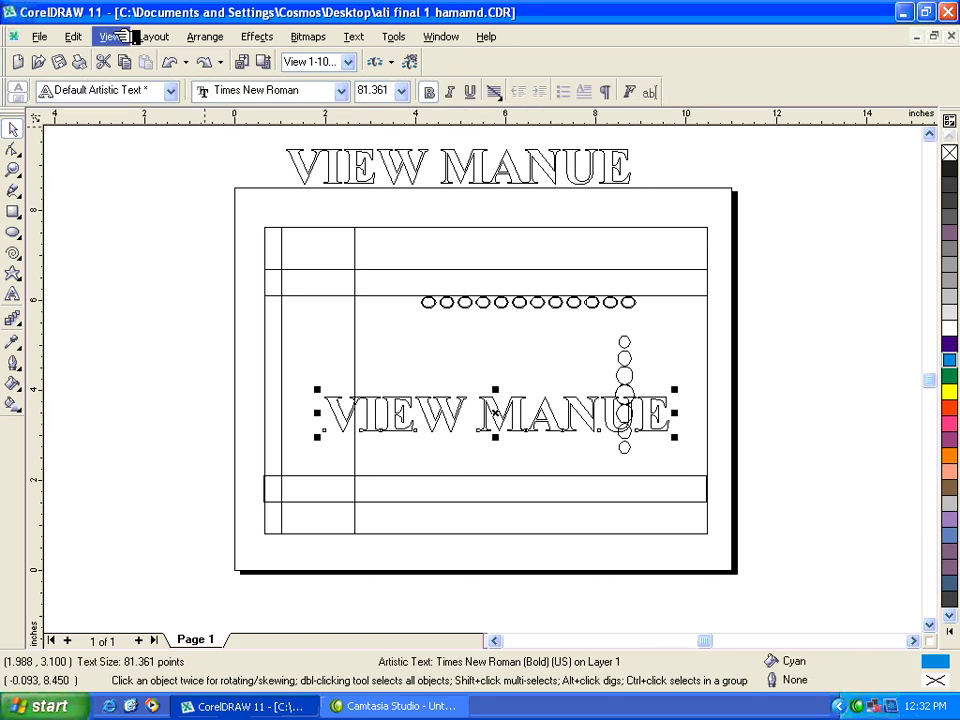
{"action": "left_click", "coordinate": [132, 72]}
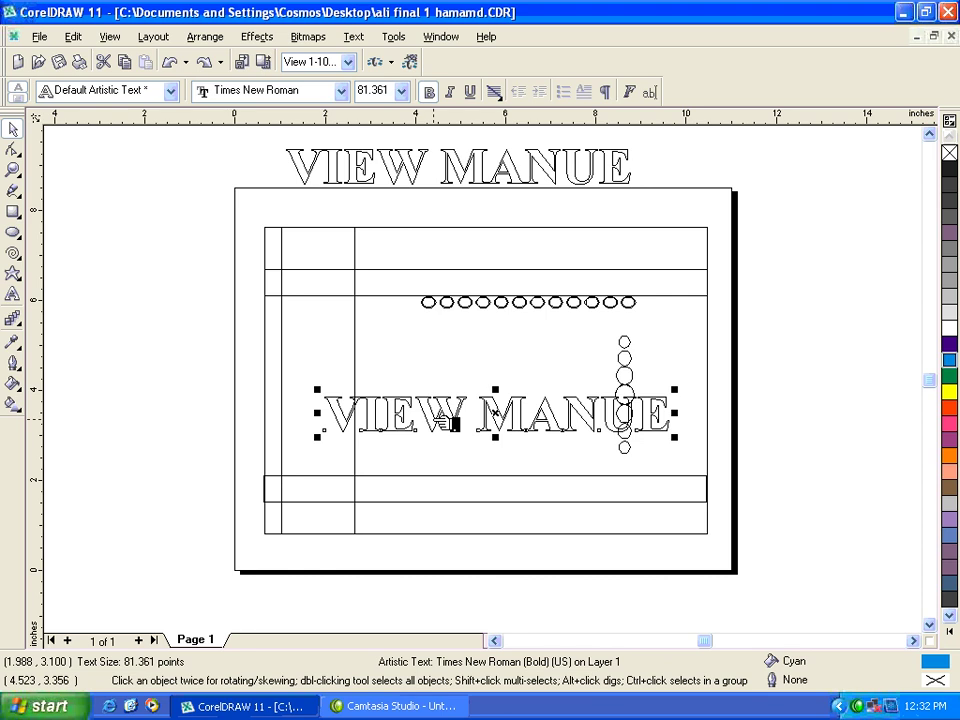
{"action": "key", "text": "plus"}
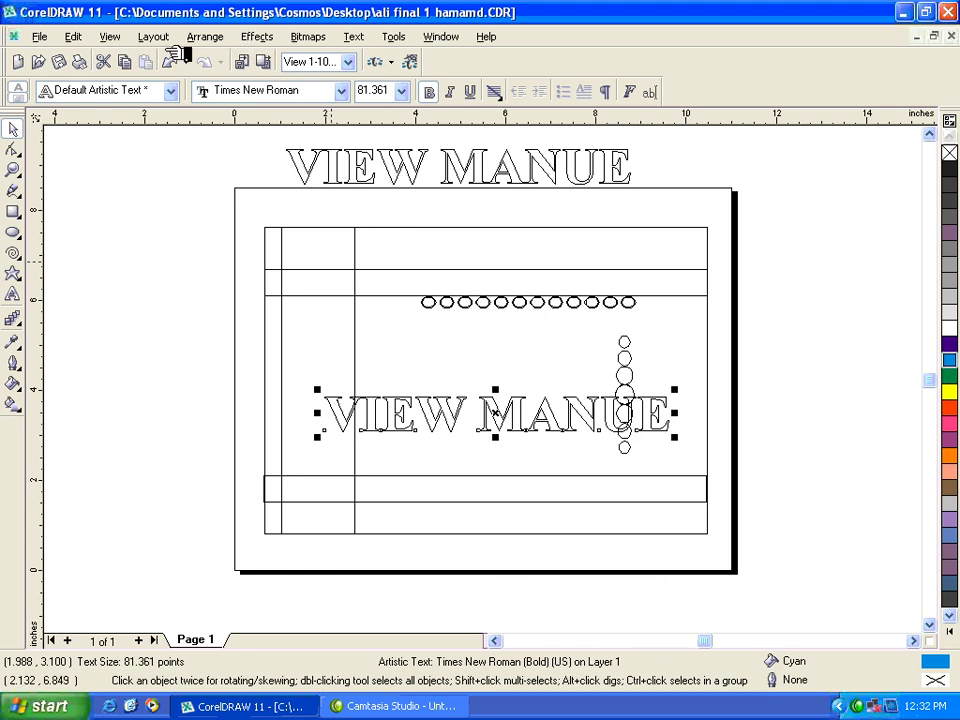
{"action": "left_click", "coordinate": [122, 38]}
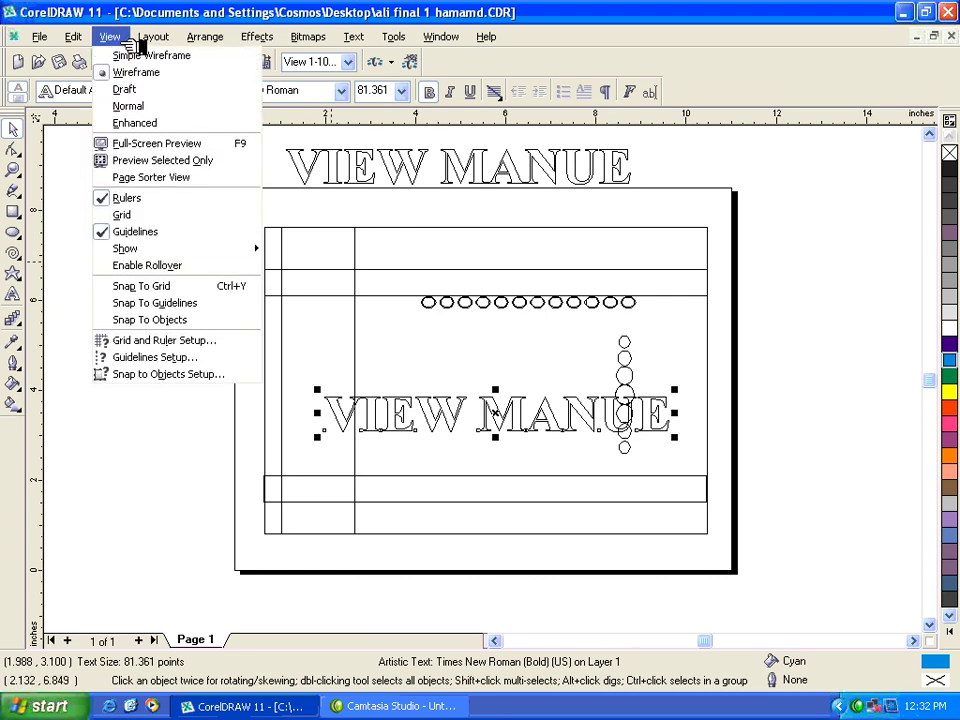
{"action": "left_click", "coordinate": [126, 123]}
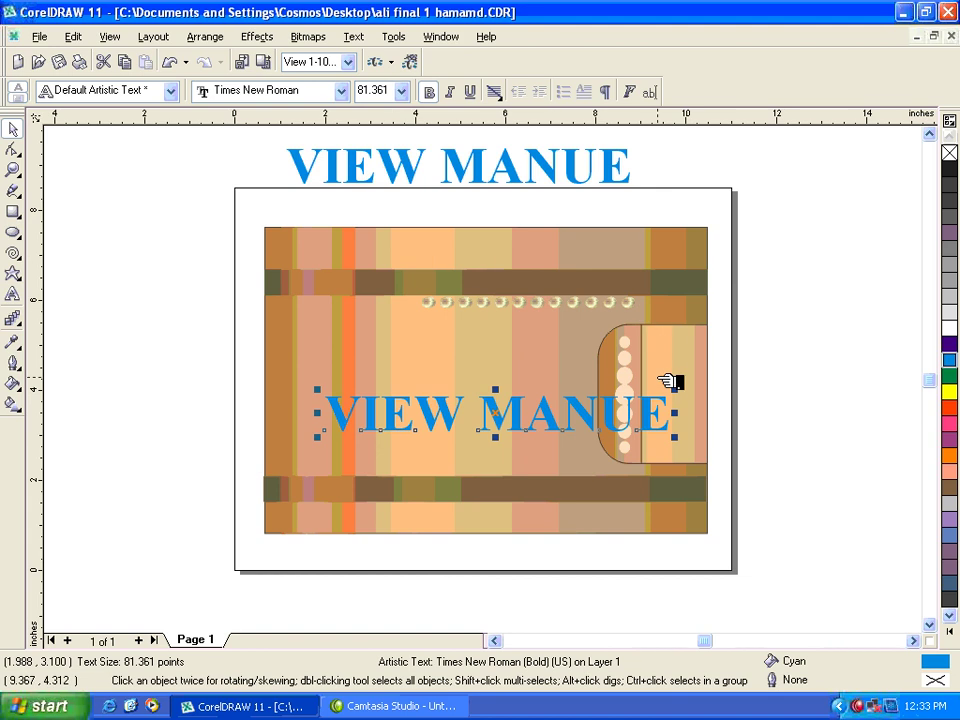
Compare the drawing's outlines in Simple Wireframe view and in Wireframe view
{"action": "left_click", "coordinate": [110, 36]}
{"action": "left_click", "coordinate": [133, 56]}
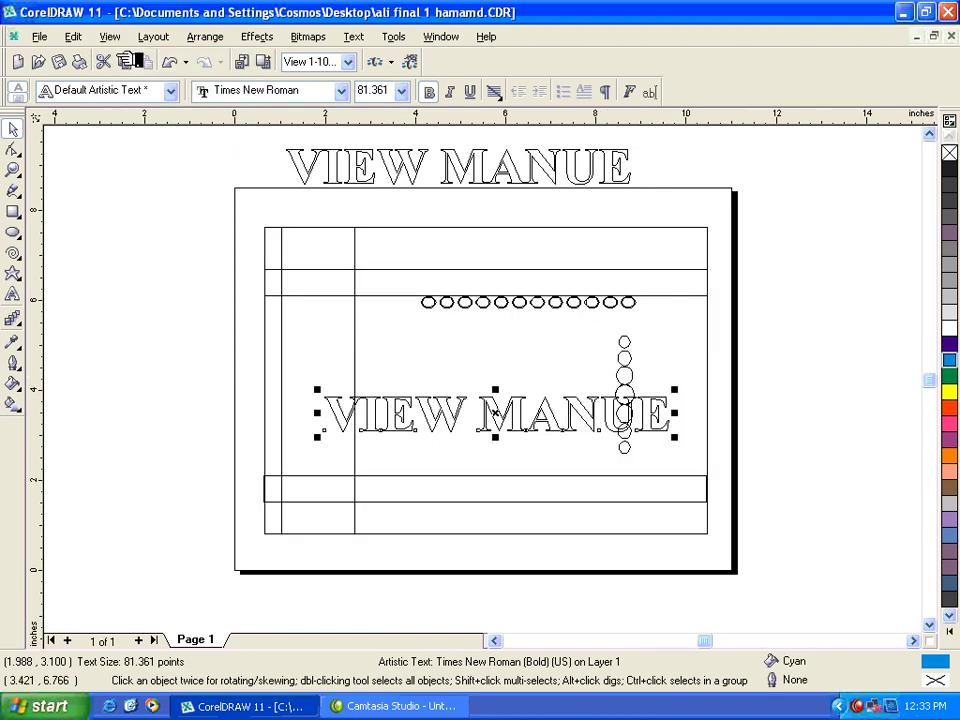
{"action": "left_click", "coordinate": [110, 36]}
{"action": "left_click", "coordinate": [127, 73]}
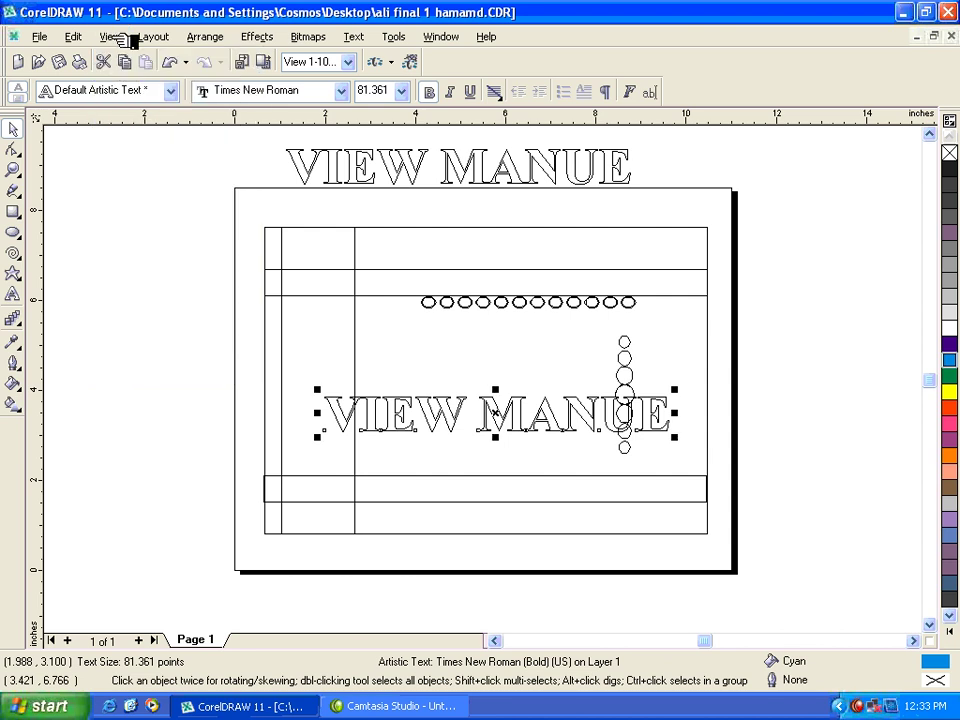
{"action": "left_click", "coordinate": [119, 37]}
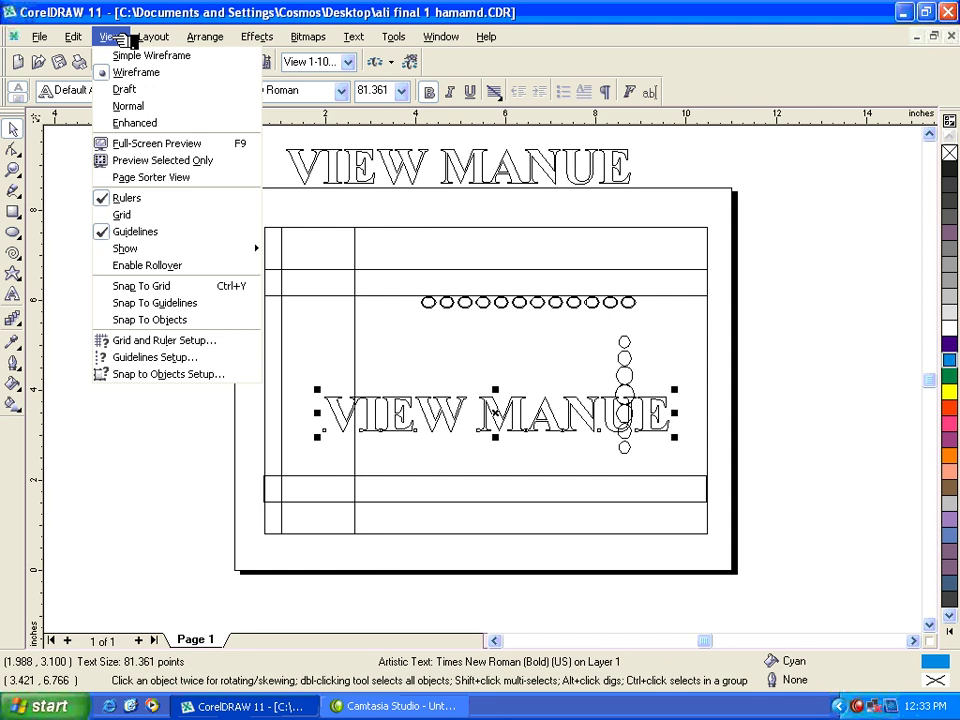
{"action": "left_click", "coordinate": [295, 216]}
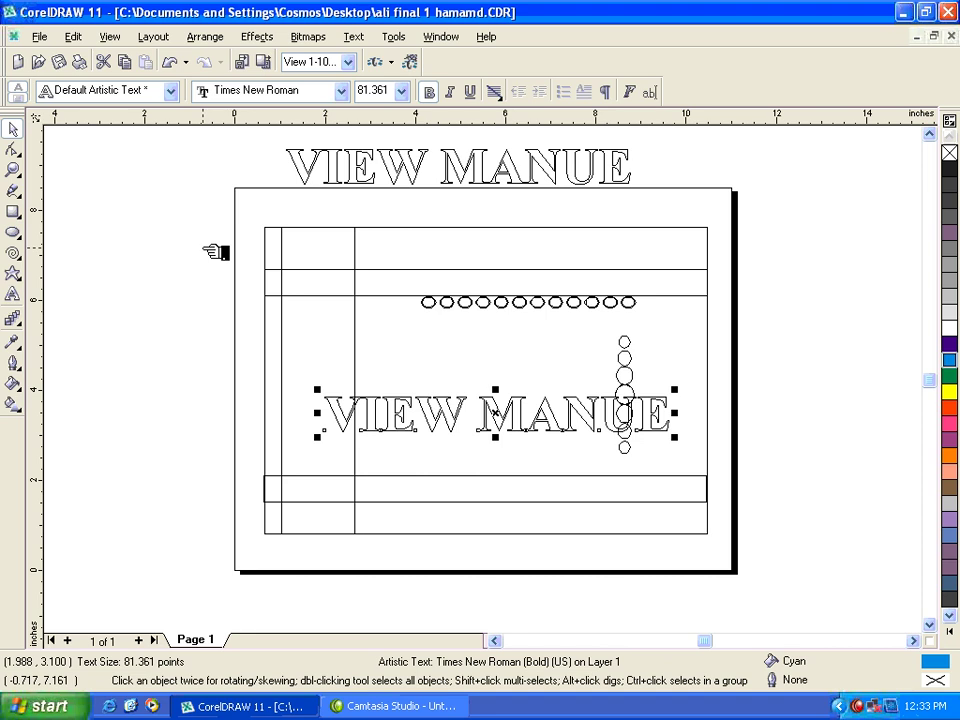
Select the narrow vertical rectangle near the artwork's left edge and display the drawing in Enhanced view
{"action": "left_click", "coordinate": [352, 253]}
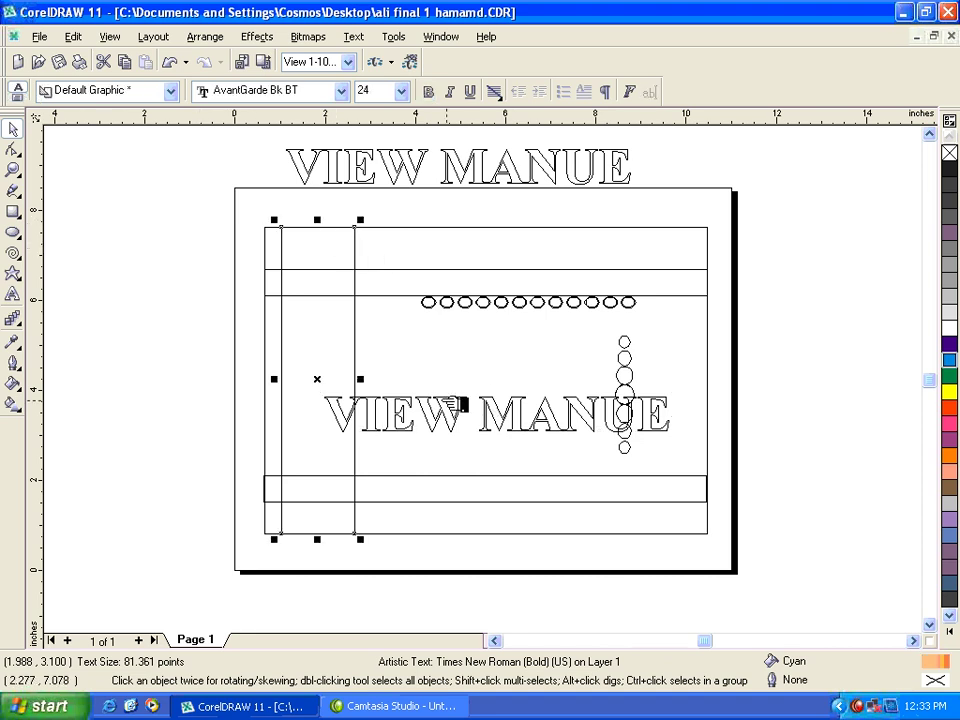
{"action": "left_click", "coordinate": [118, 38]}
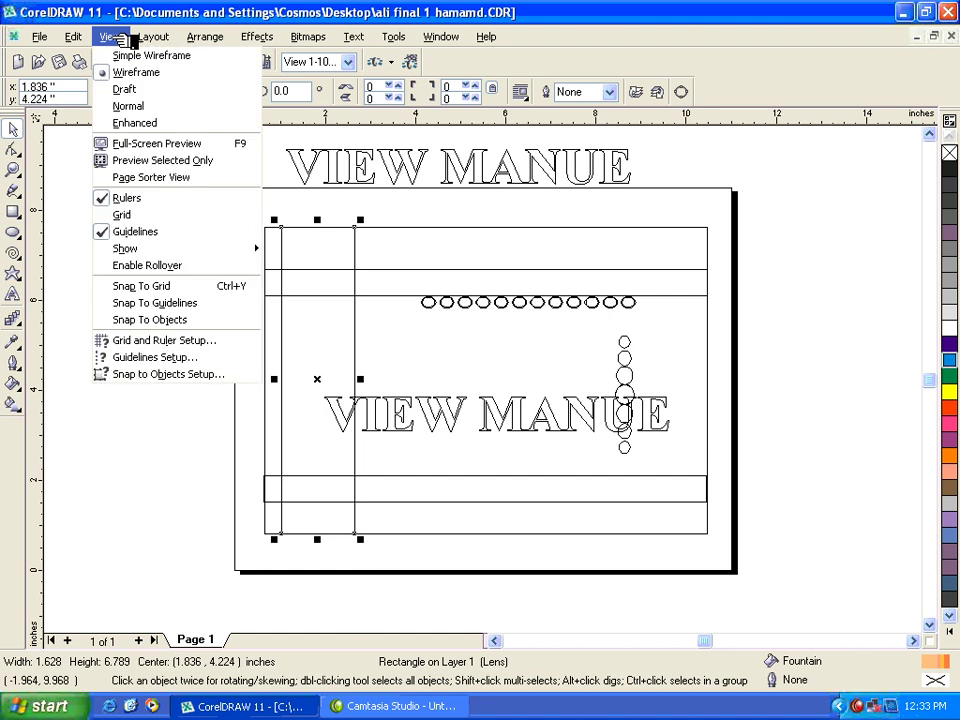
{"action": "left_click", "coordinate": [132, 123]}
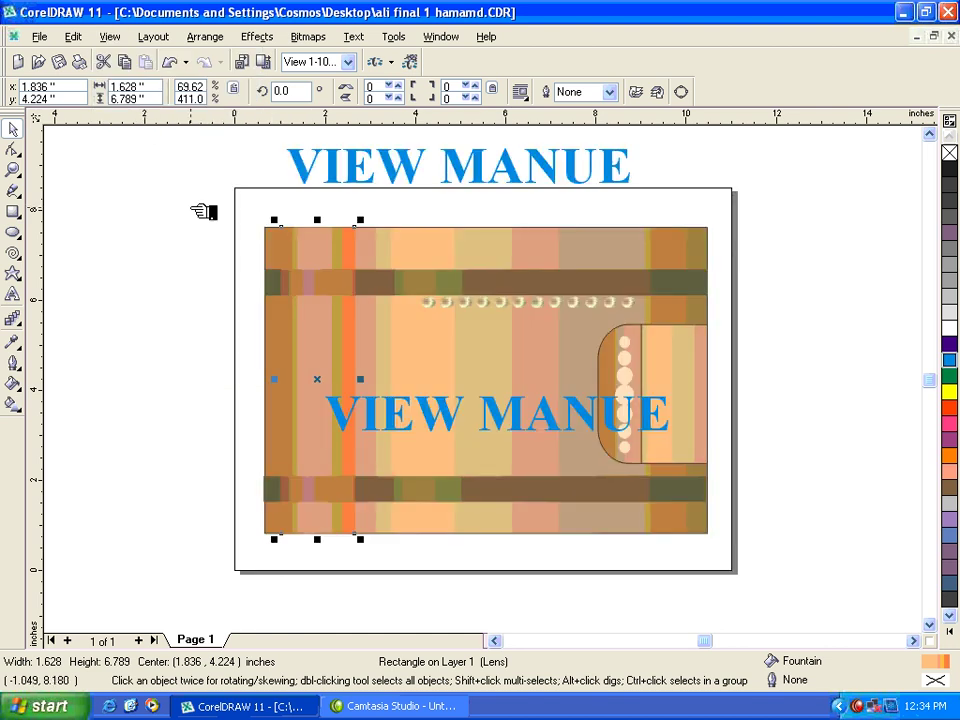
{"action": "left_click", "coordinate": [110, 37]}
{"action": "left_click", "coordinate": [82, 227]}
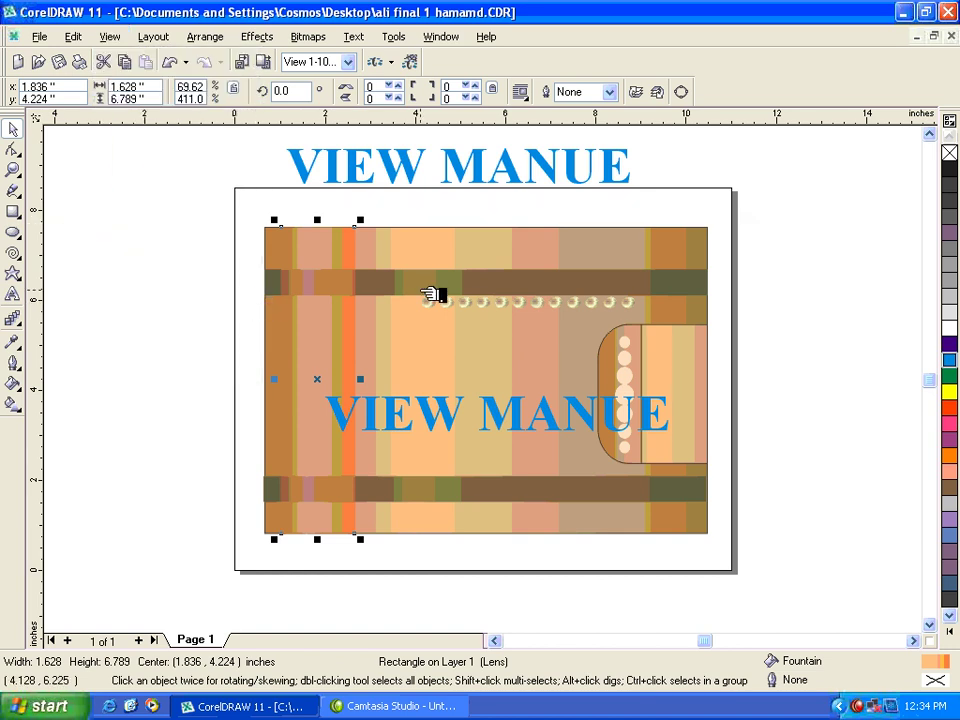
Select all the artwork on the page, zoom to the selection and display it in Normal view
{"action": "left_click_drag", "start_coordinate": [238, 210], "coordinate": [758, 573]}
{"action": "key", "text": "shift+F2"}
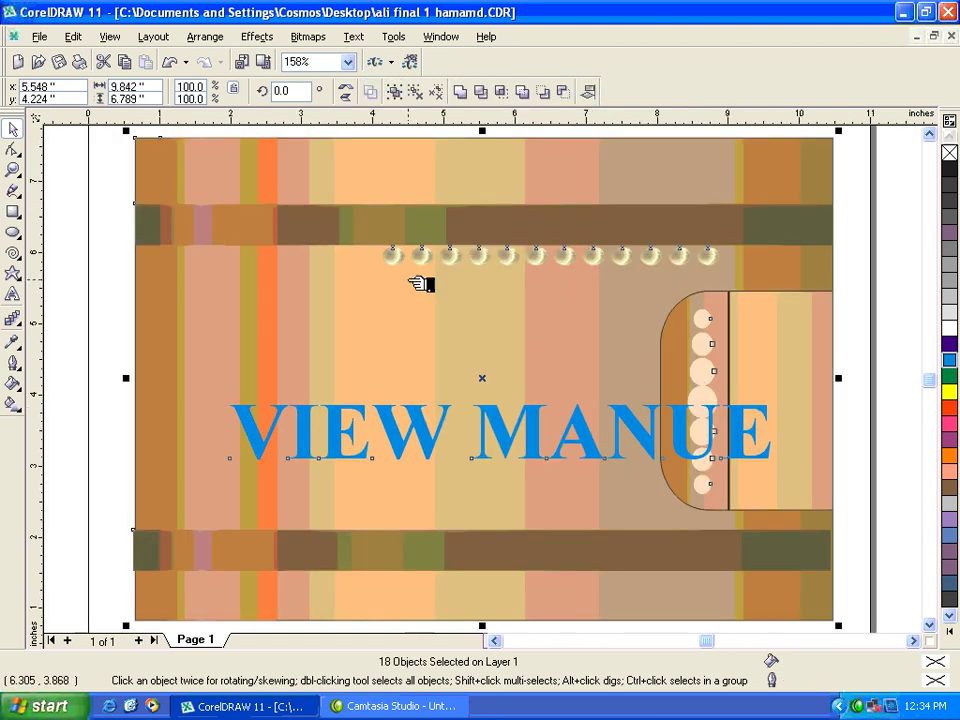
{"action": "left_click", "coordinate": [117, 41]}
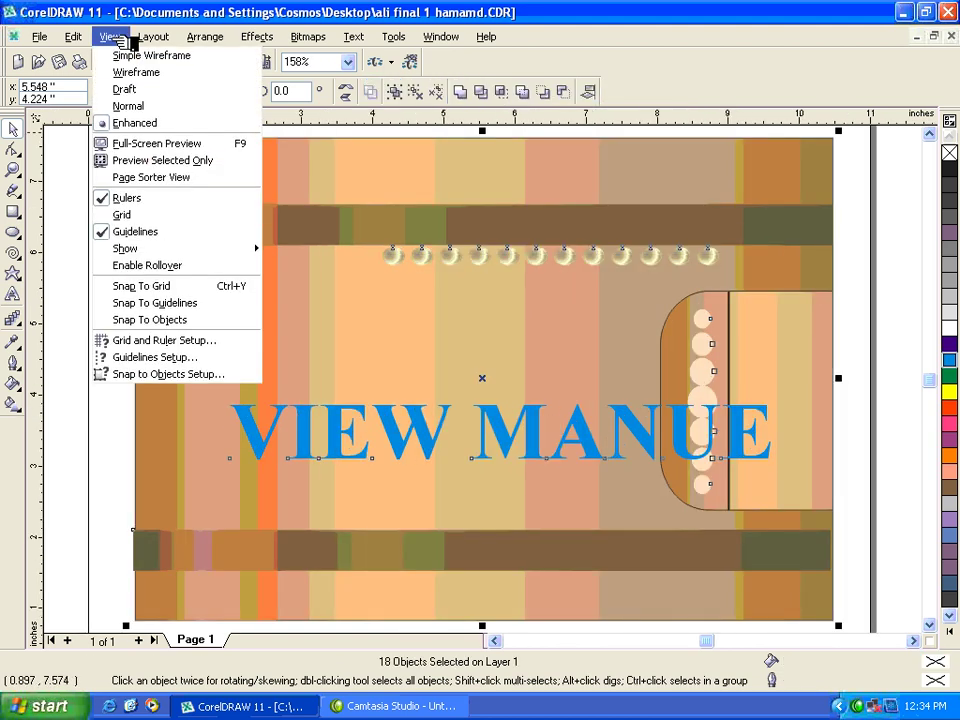
{"action": "left_click", "coordinate": [124, 105]}
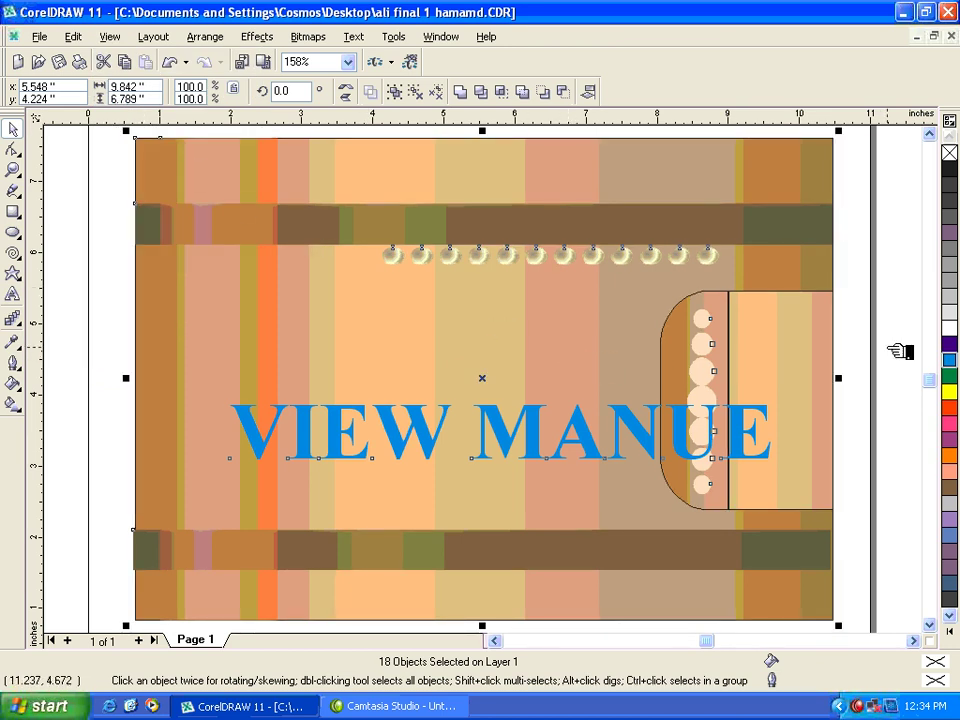
Delete the VIEW MANUE text lying over the striped artwork
{"action": "key", "text": "Escape"}
{"action": "left_click", "coordinate": [636, 424]}
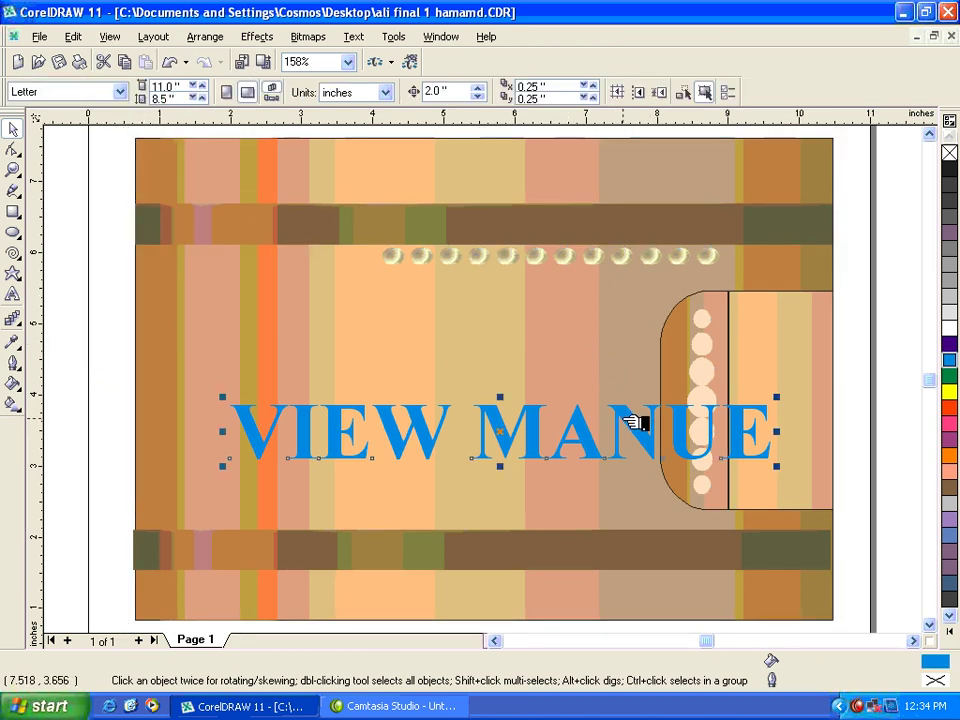
{"action": "key", "text": "Delete"}
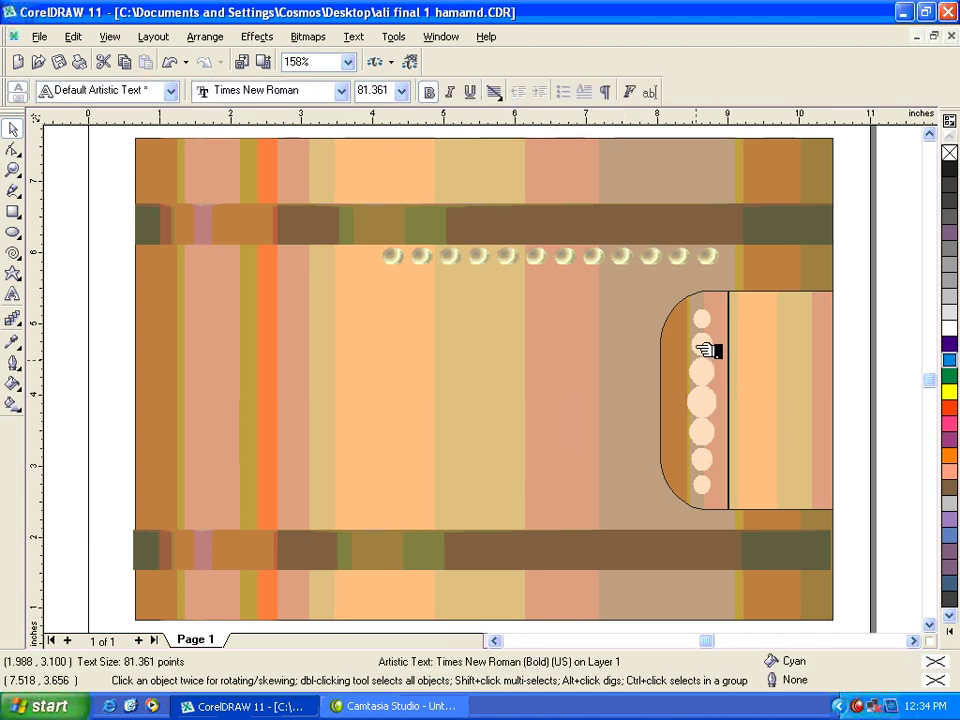
Compare how the artwork's fills and pearl rows look in Enhanced view and in Draft view
{"action": "left_click", "coordinate": [108, 36]}
{"action": "left_click", "coordinate": [136, 122]}
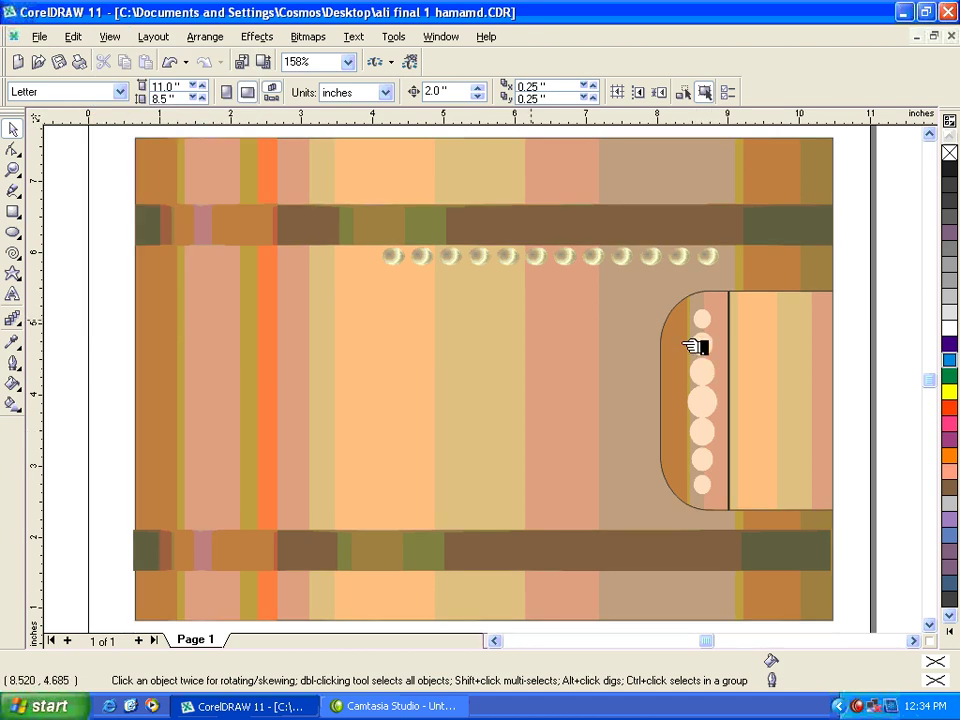
{"action": "left_click", "coordinate": [108, 36]}
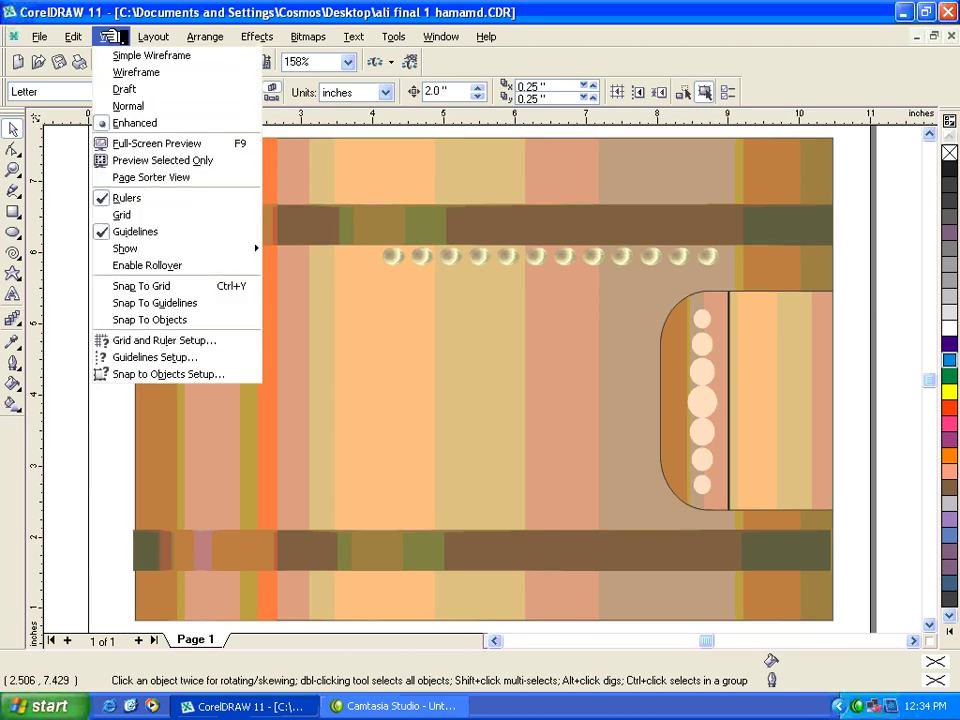
{"action": "left_click", "coordinate": [126, 91]}
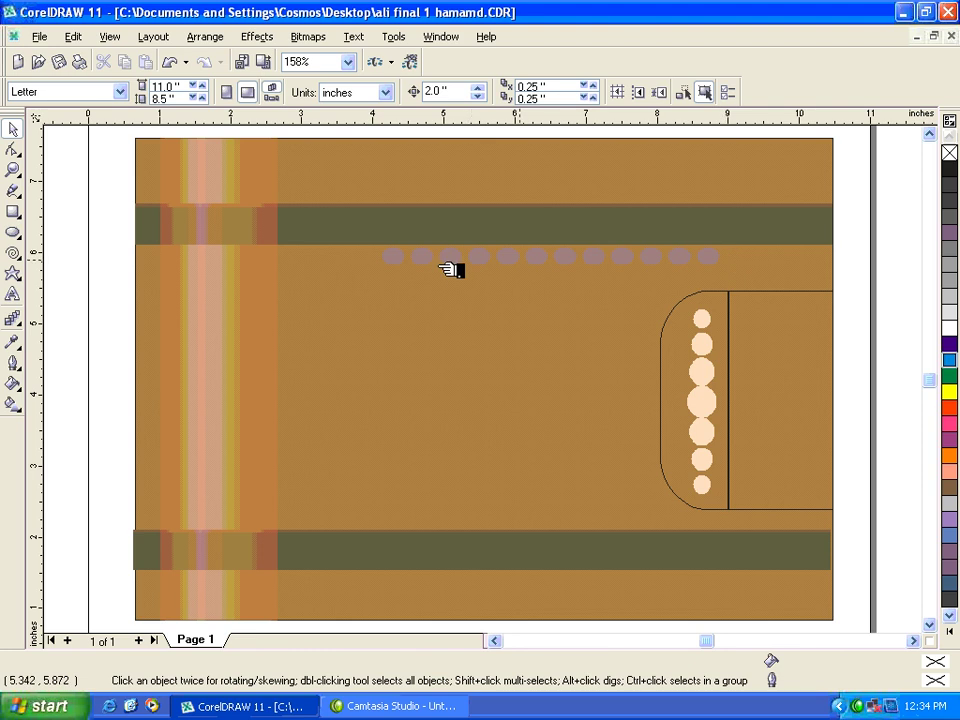
Return the drawing to Enhanced view and open the list of display modes again
{"action": "left_click", "coordinate": [110, 38]}
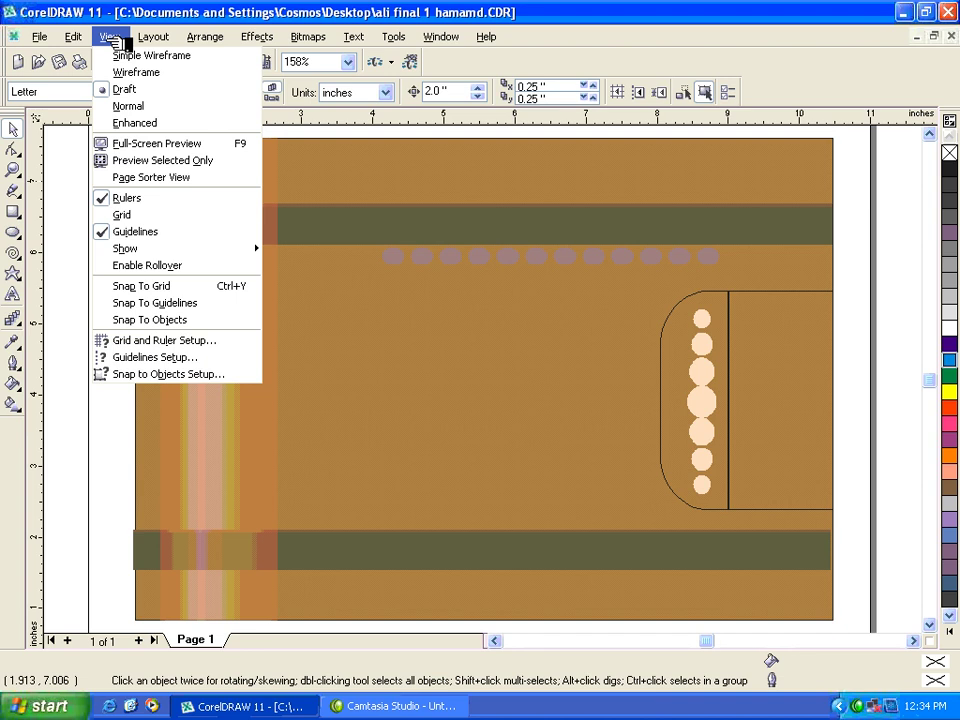
{"action": "left_click", "coordinate": [130, 124]}
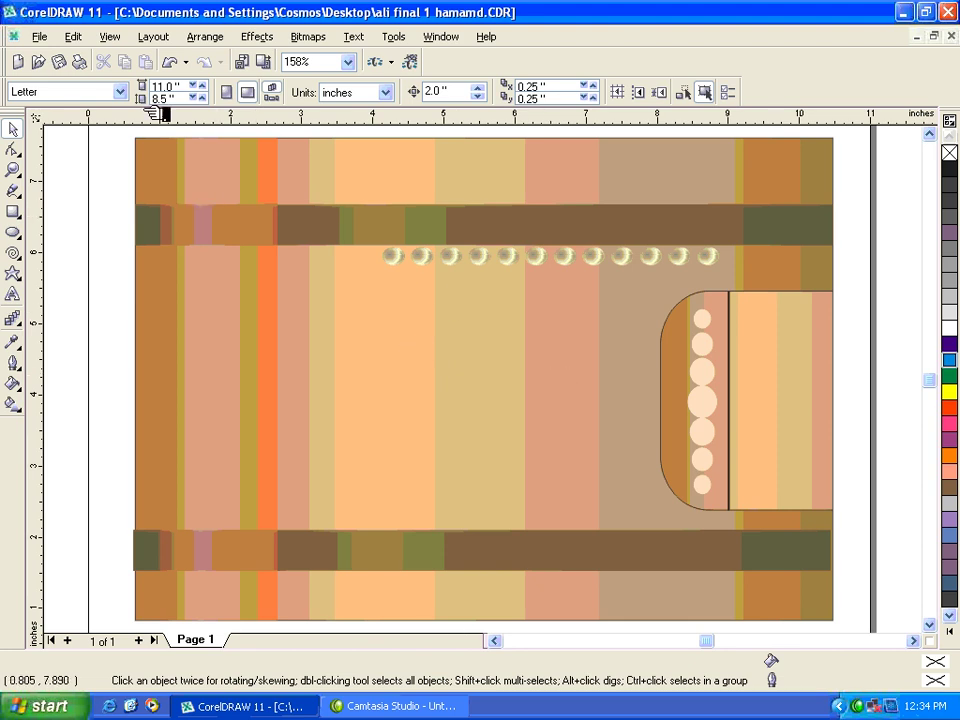
{"action": "left_click", "coordinate": [110, 37]}
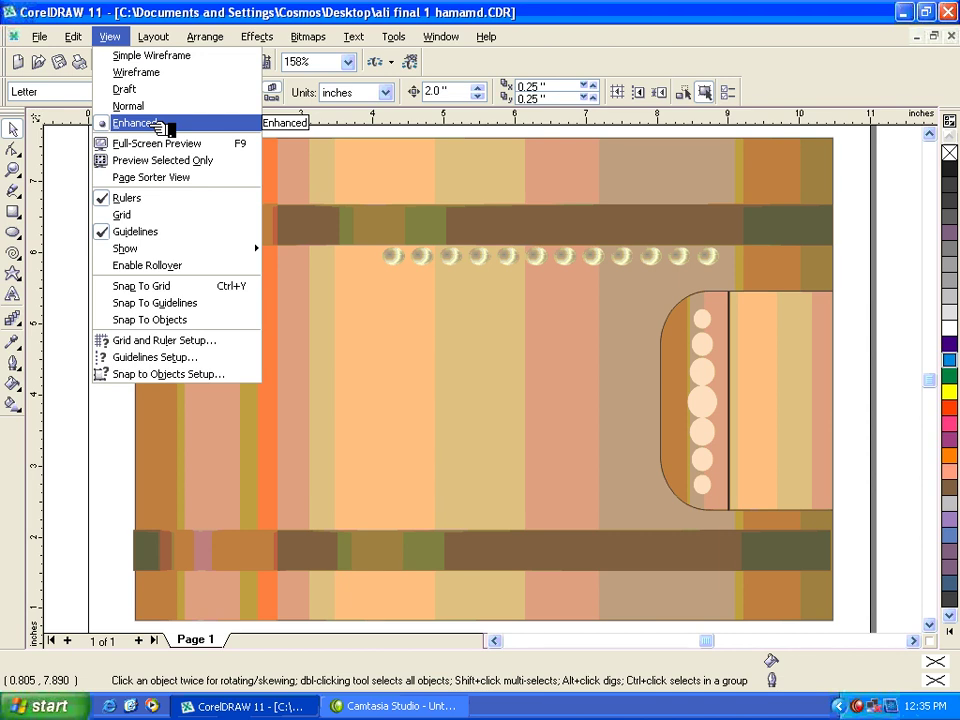
Compare the striped artwork in Draft and Normal view, finishing in Enhanced view
{"action": "left_click", "coordinate": [135, 89]}
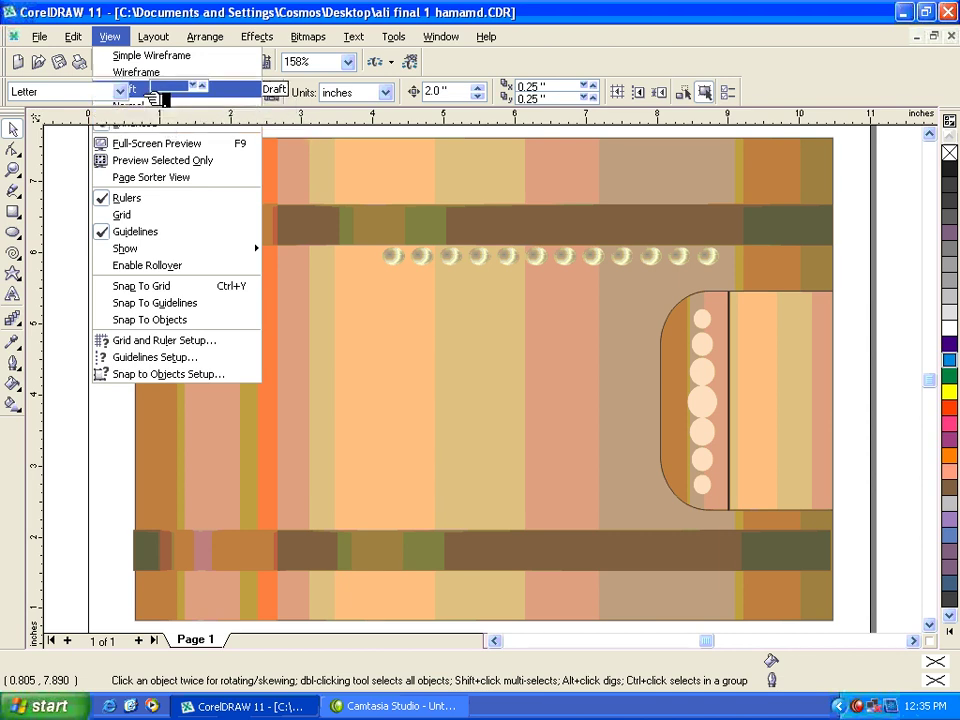
{"action": "left_click", "coordinate": [108, 36]}
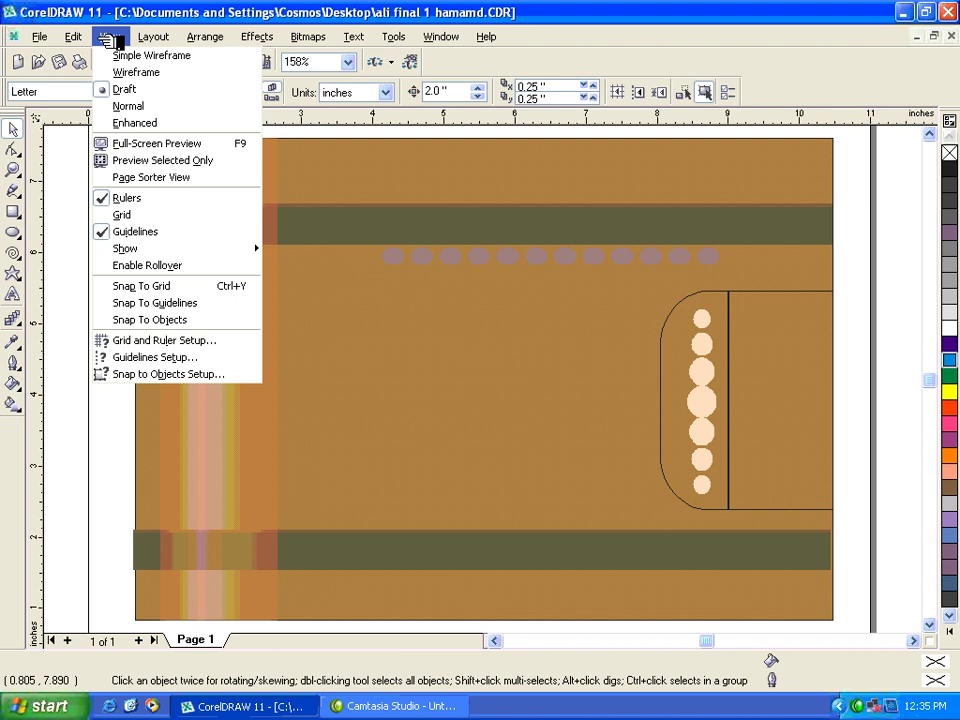
{"action": "left_click", "coordinate": [133, 103]}
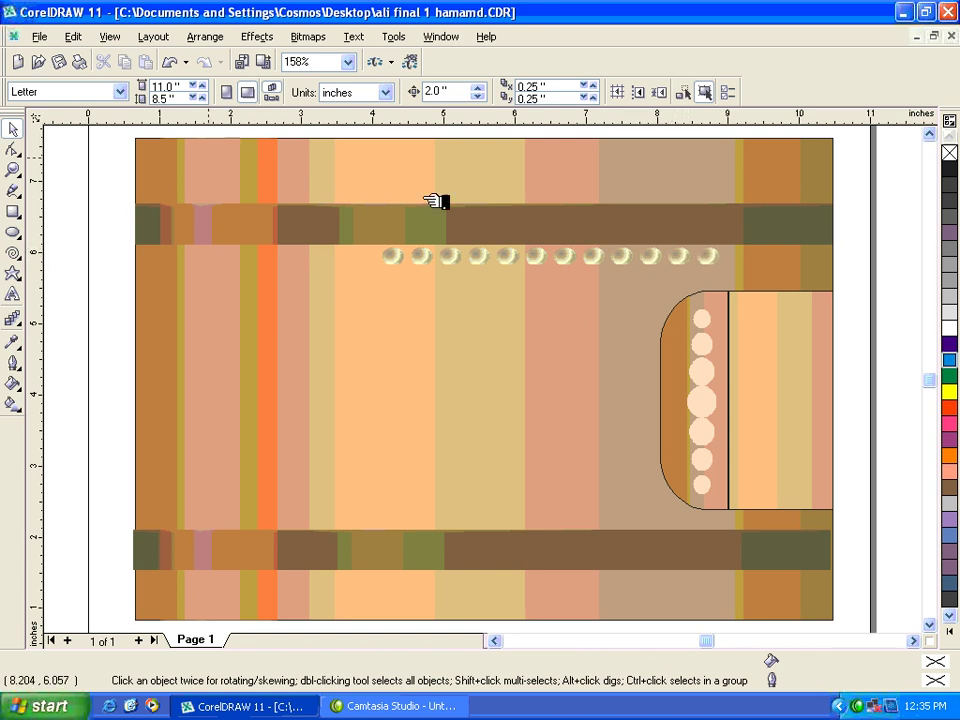
{"action": "left_click", "coordinate": [110, 37]}
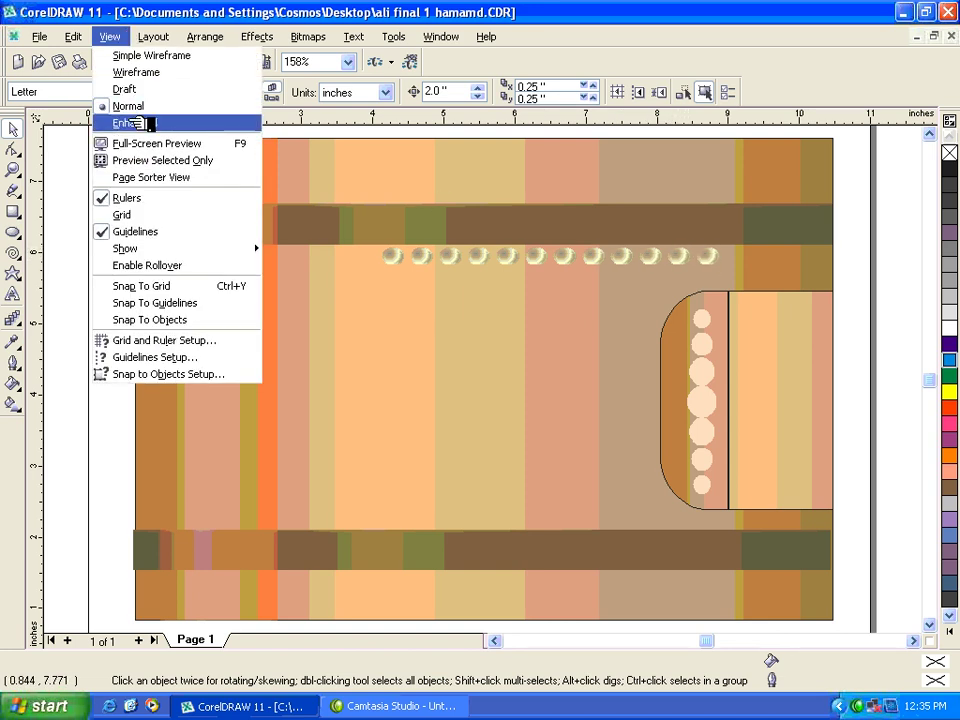
{"action": "left_click", "coordinate": [138, 123]}
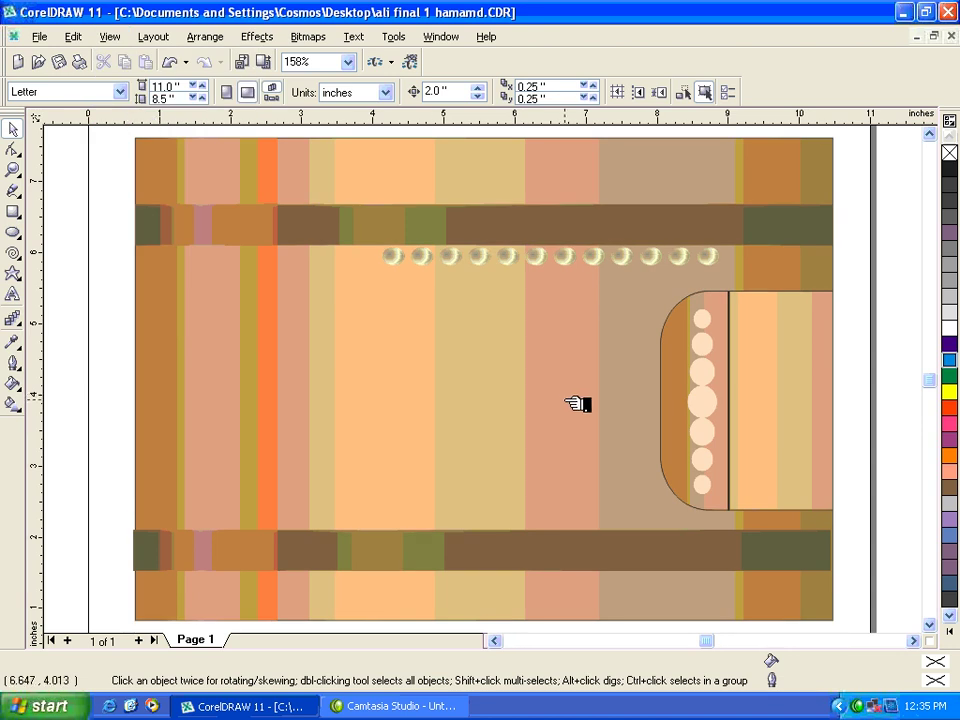
Show the whole artwork in a full-screen preview and return to the drawing window
{"action": "left_click", "coordinate": [112, 37]}
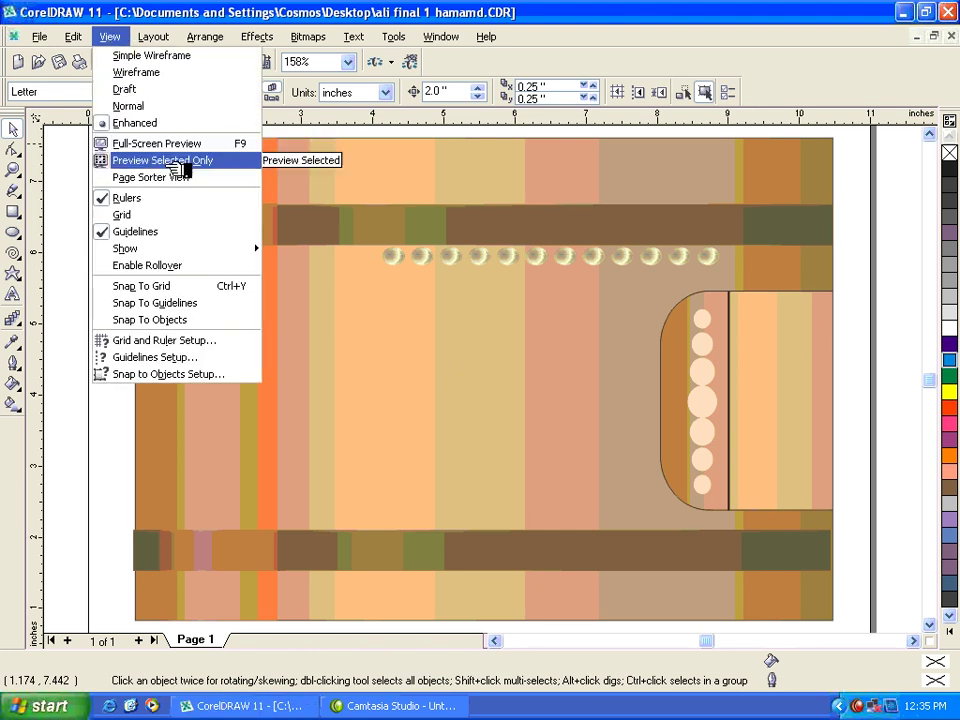
{"action": "left_click", "coordinate": [182, 162]}
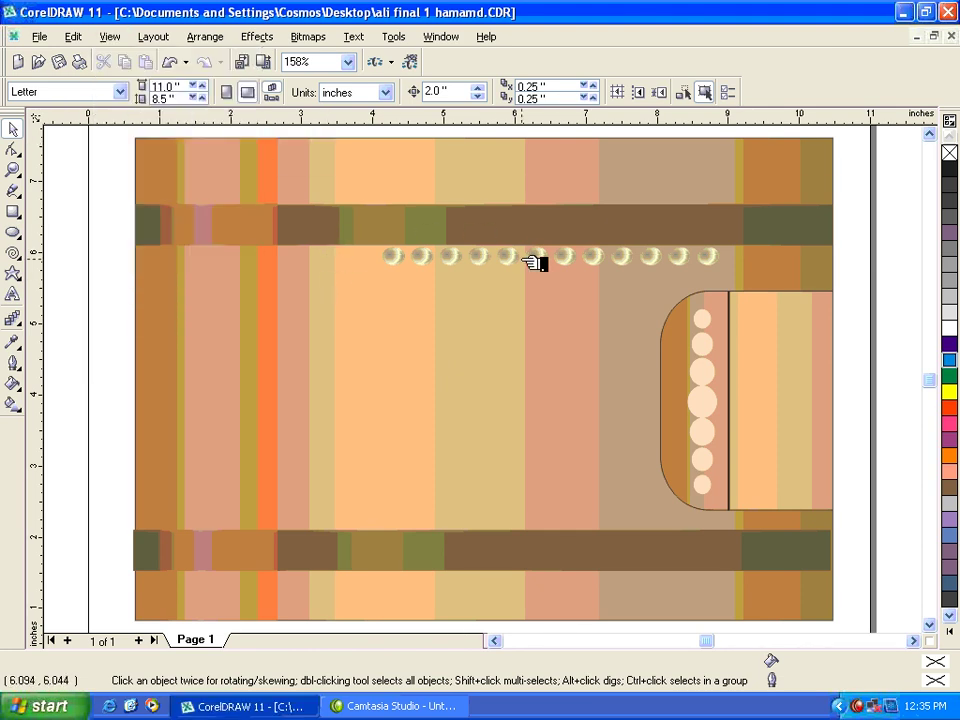
{"action": "left_click", "coordinate": [112, 38]}
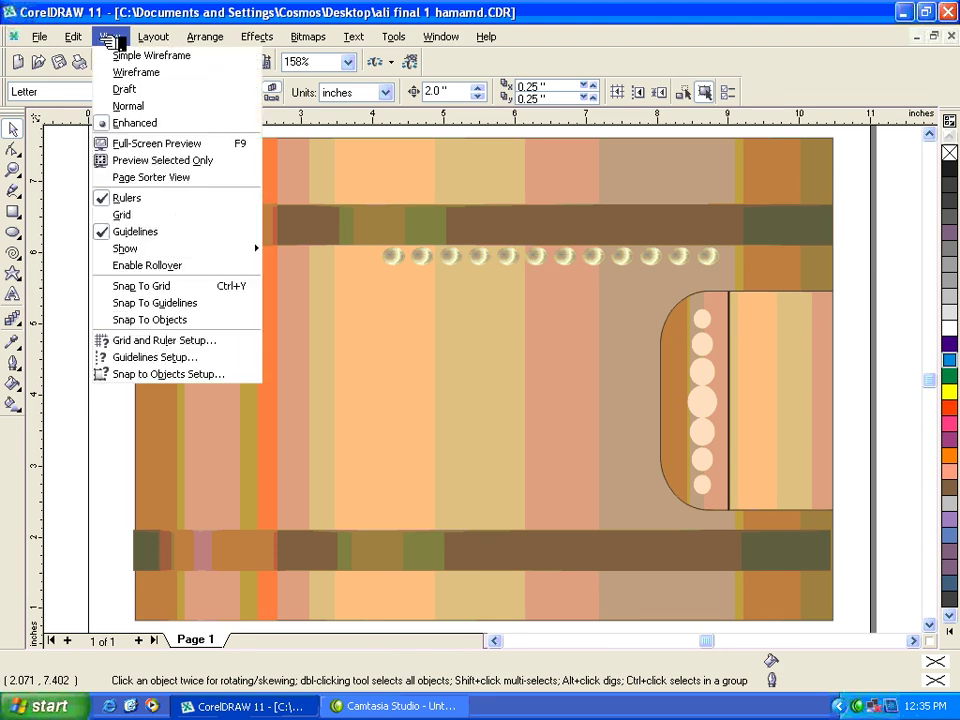
{"action": "left_click", "coordinate": [157, 145]}
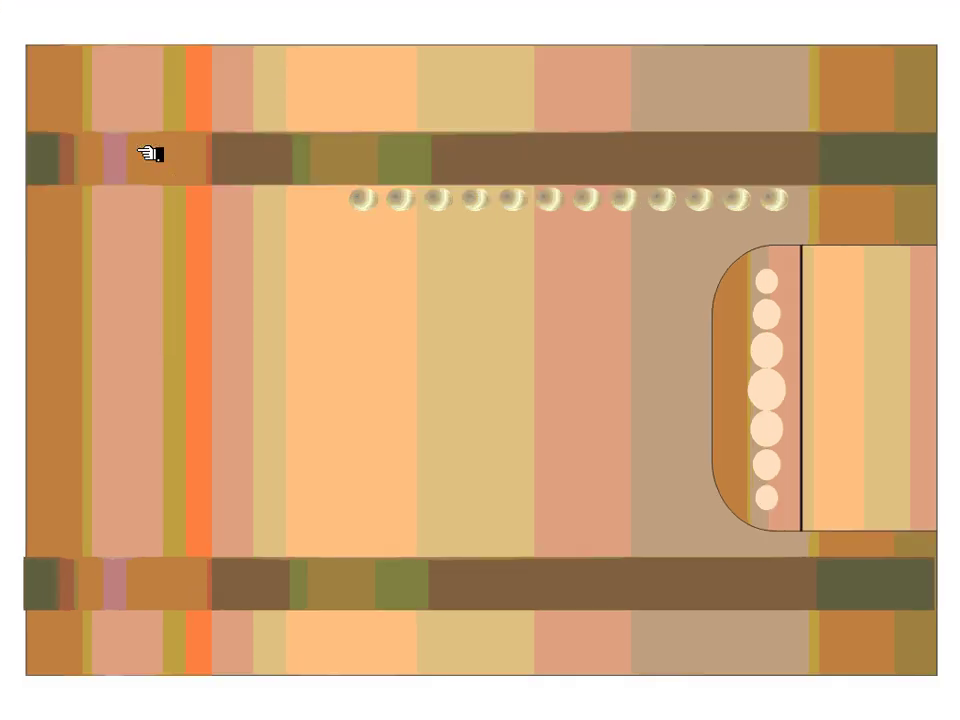
{"action": "left_click", "coordinate": [150, 153]}
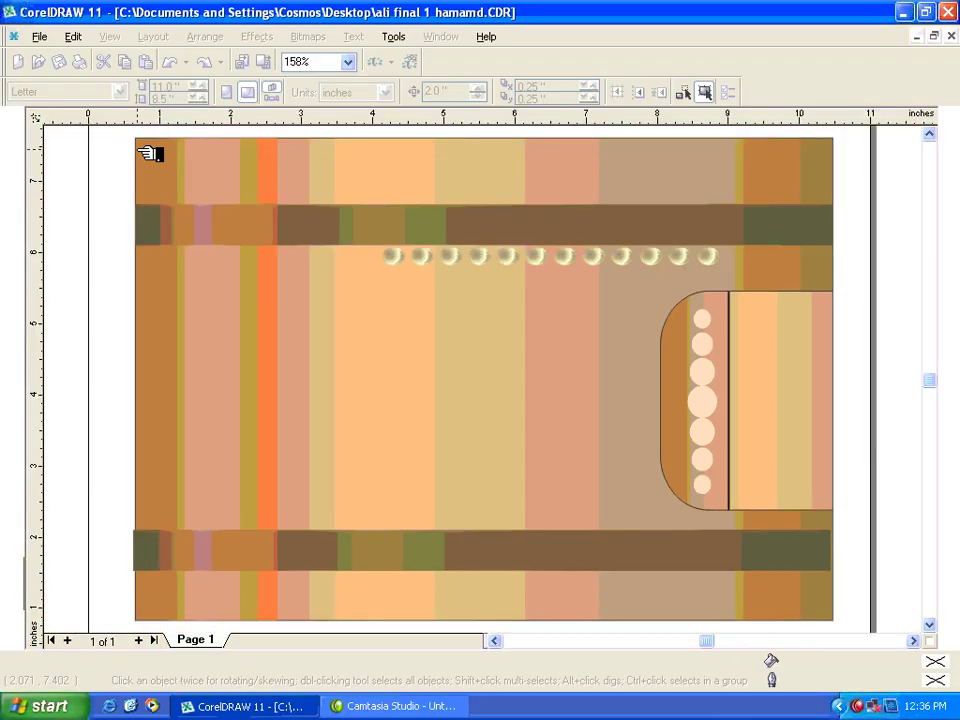
{"action": "left_click", "coordinate": [110, 37]}
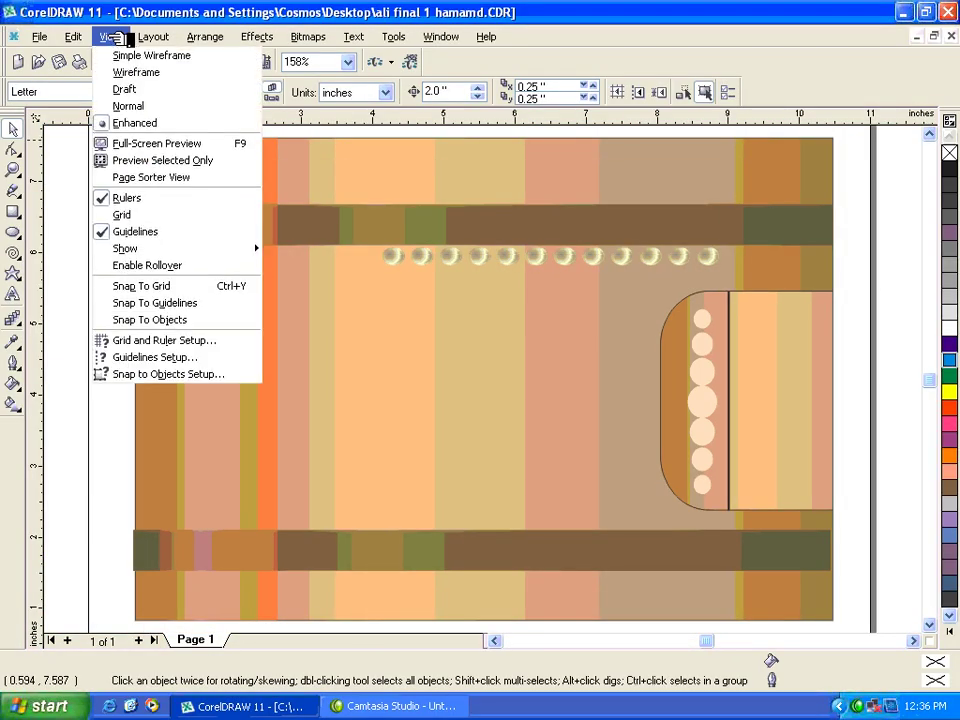
{"action": "left_click", "coordinate": [75, 180]}
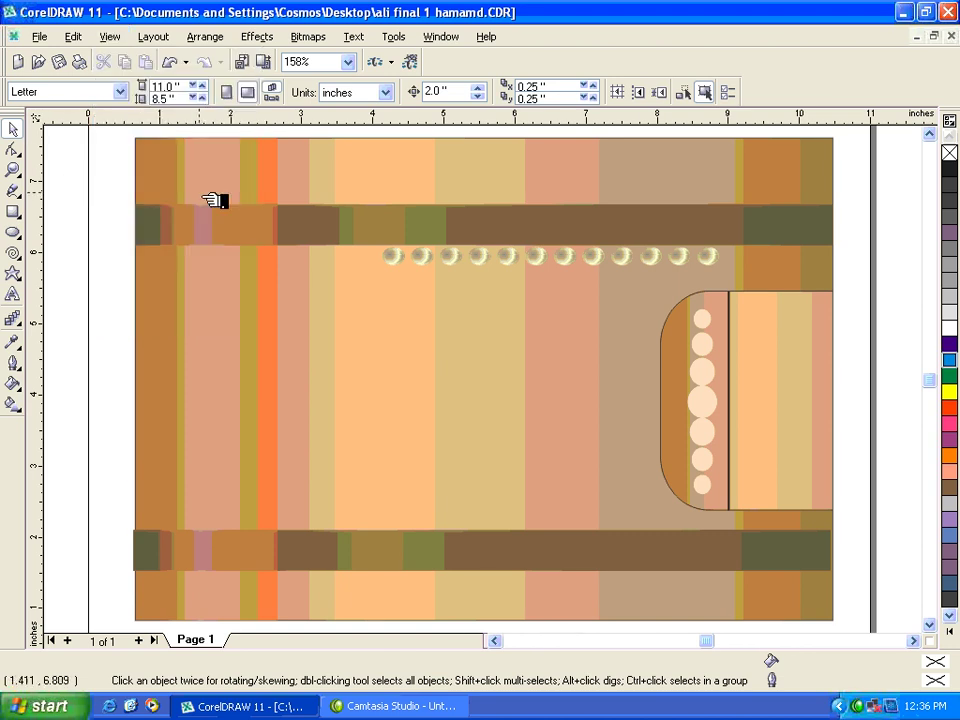
Turn on Preview Selected Only and check the full-screen preview with nothing selected
{"action": "left_click", "coordinate": [122, 40]}
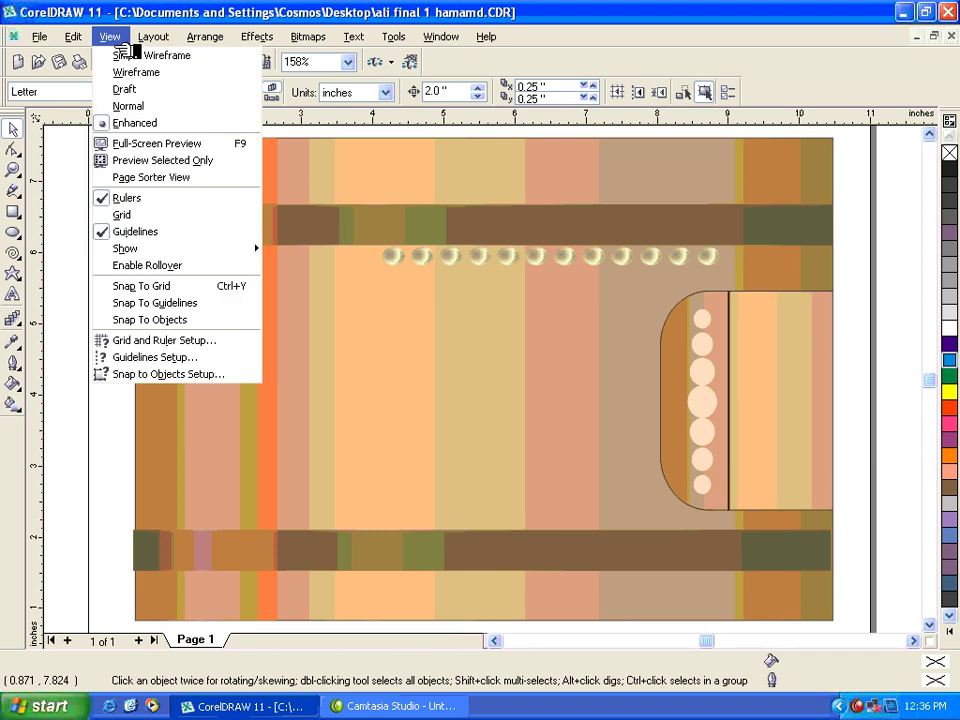
{"action": "left_click", "coordinate": [150, 145]}
{"action": "left_click", "coordinate": [103, 160]}
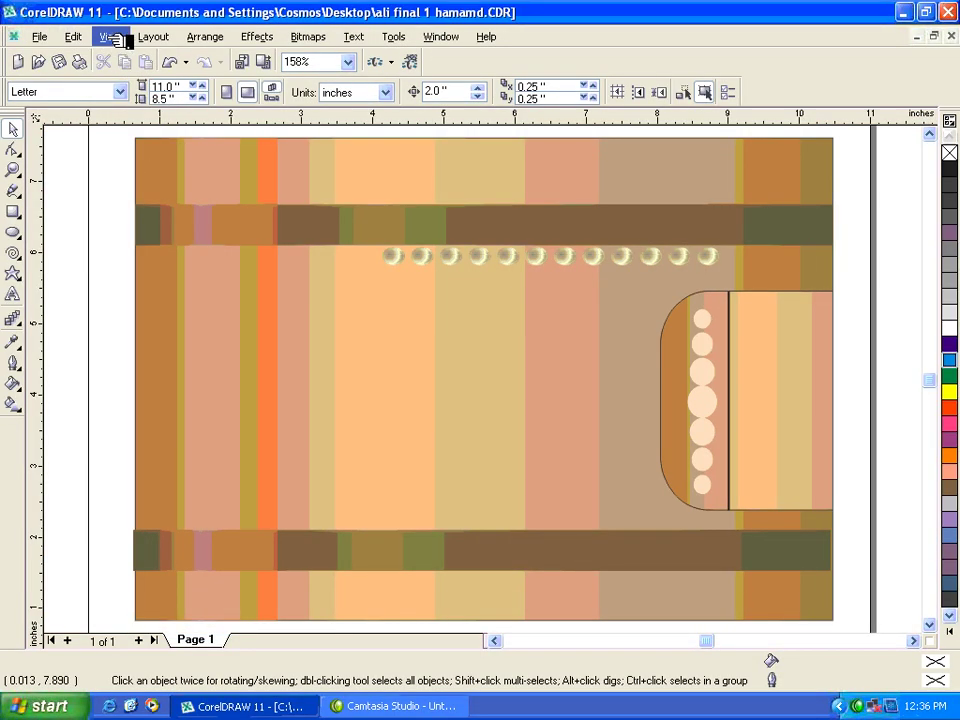
{"action": "left_click", "coordinate": [109, 36]}
{"action": "left_click", "coordinate": [125, 161]}
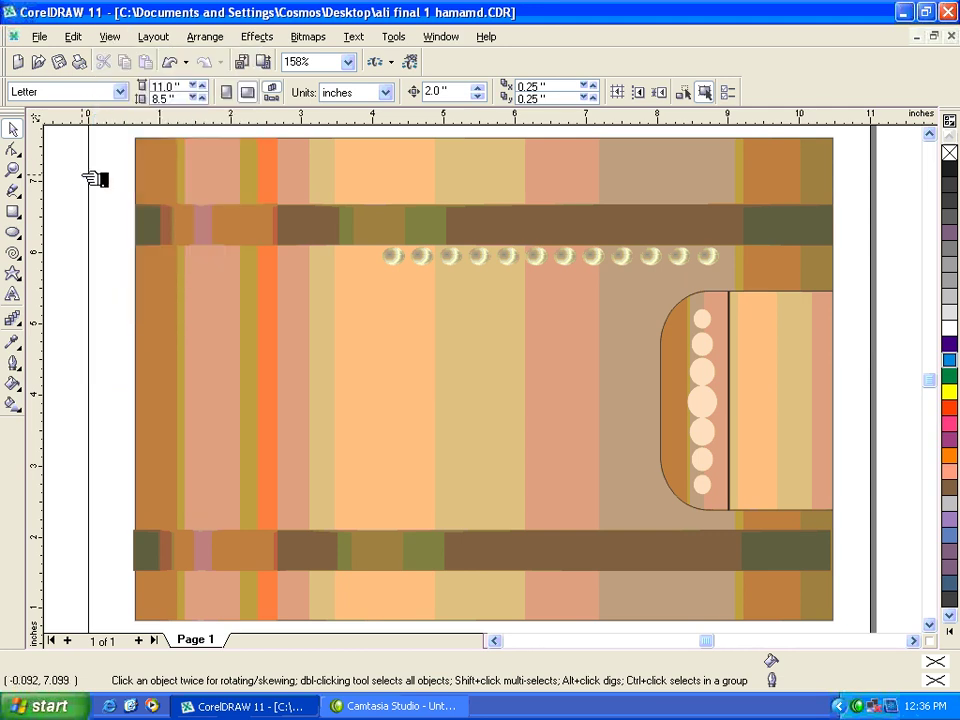
{"action": "left_click", "coordinate": [120, 37]}
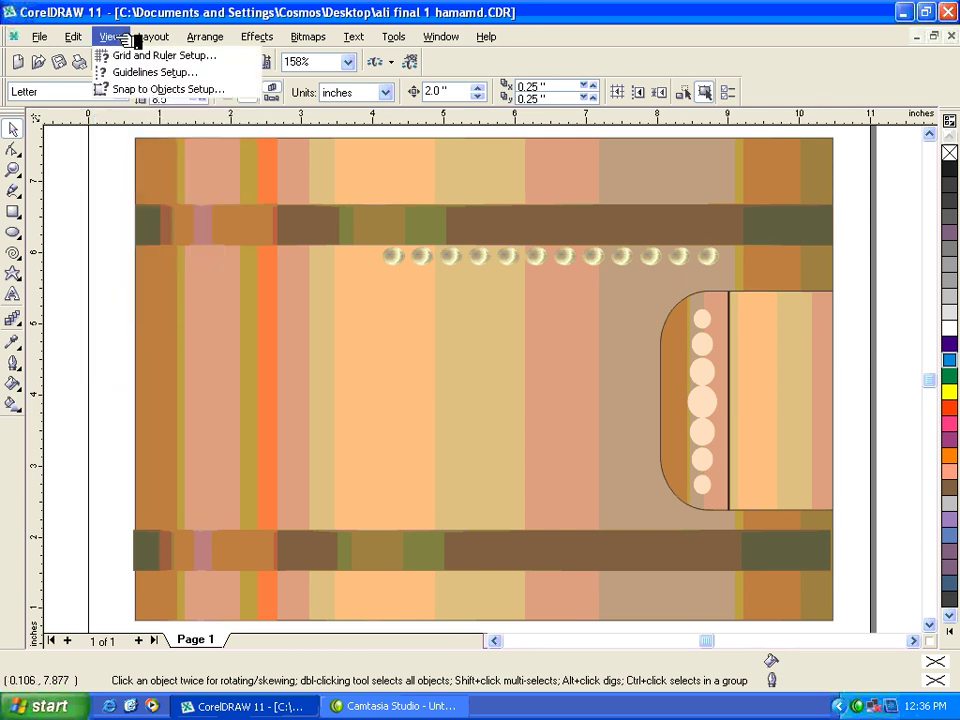
{"action": "left_click", "coordinate": [131, 146]}
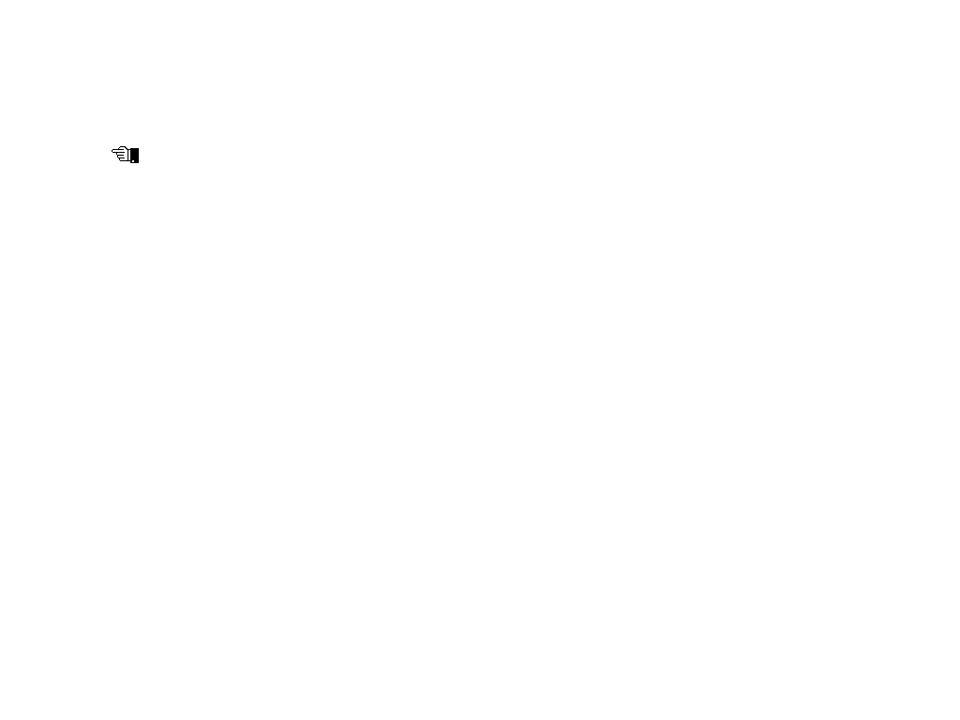
{"action": "left_click", "coordinate": [124, 154]}
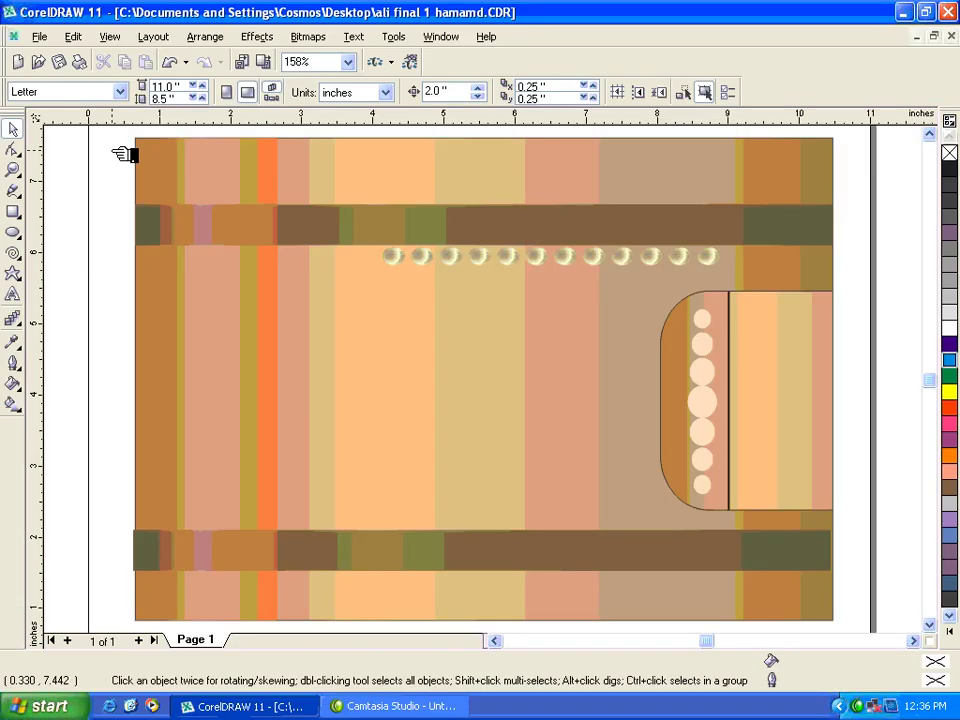
Select the large striped background rectangle and view it alone in the full-screen preview
{"action": "left_click", "coordinate": [382, 165]}
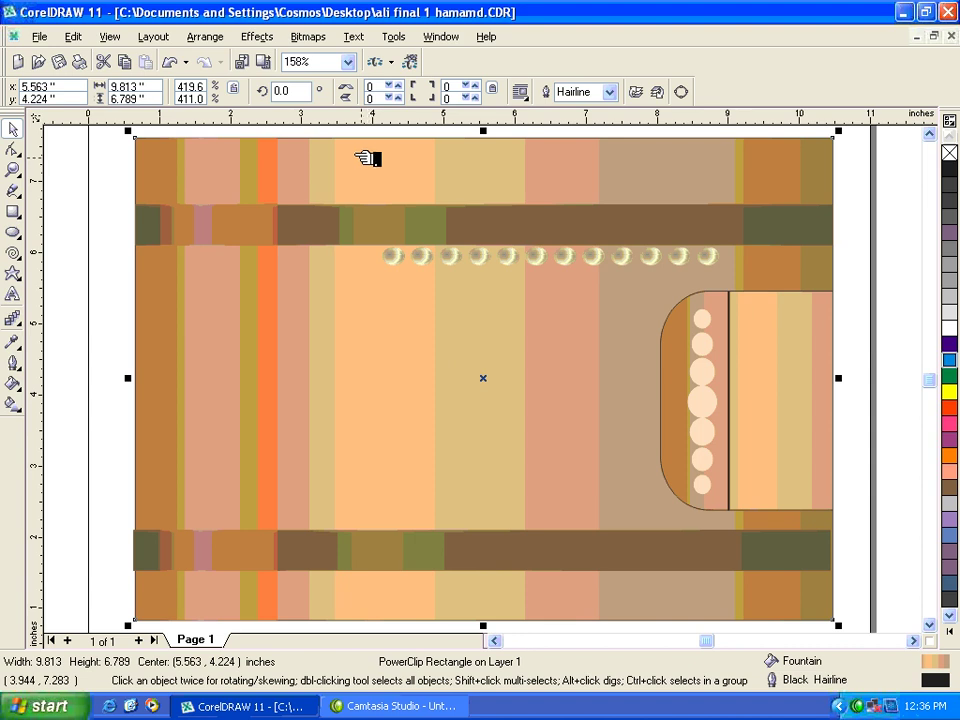
{"action": "left_click", "coordinate": [108, 36]}
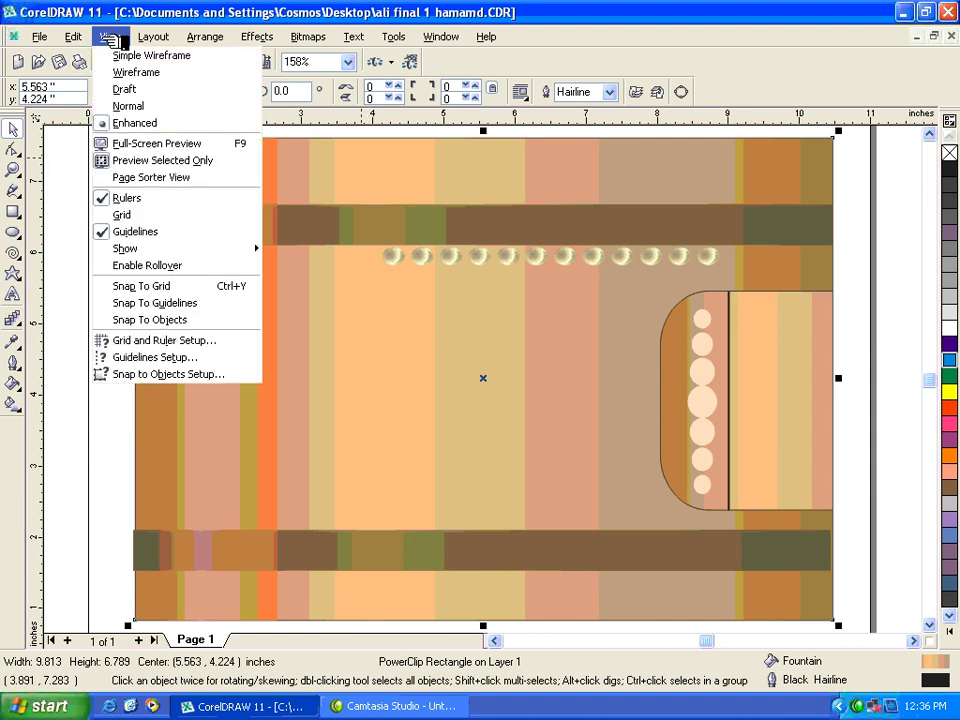
{"action": "left_click", "coordinate": [161, 150]}
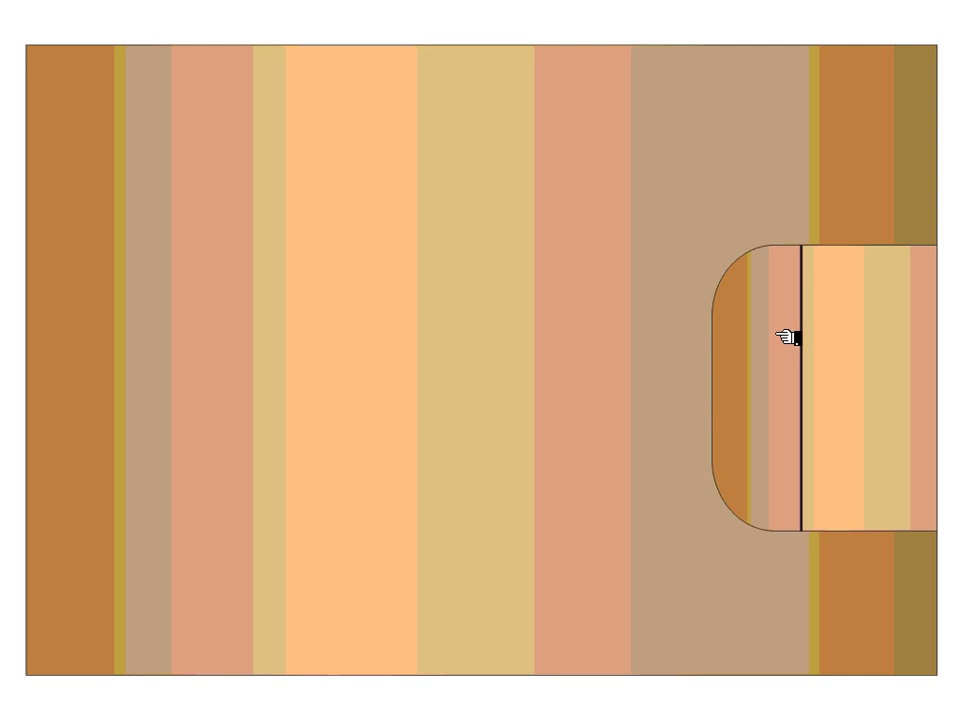
{"action": "left_click", "coordinate": [492, 266]}
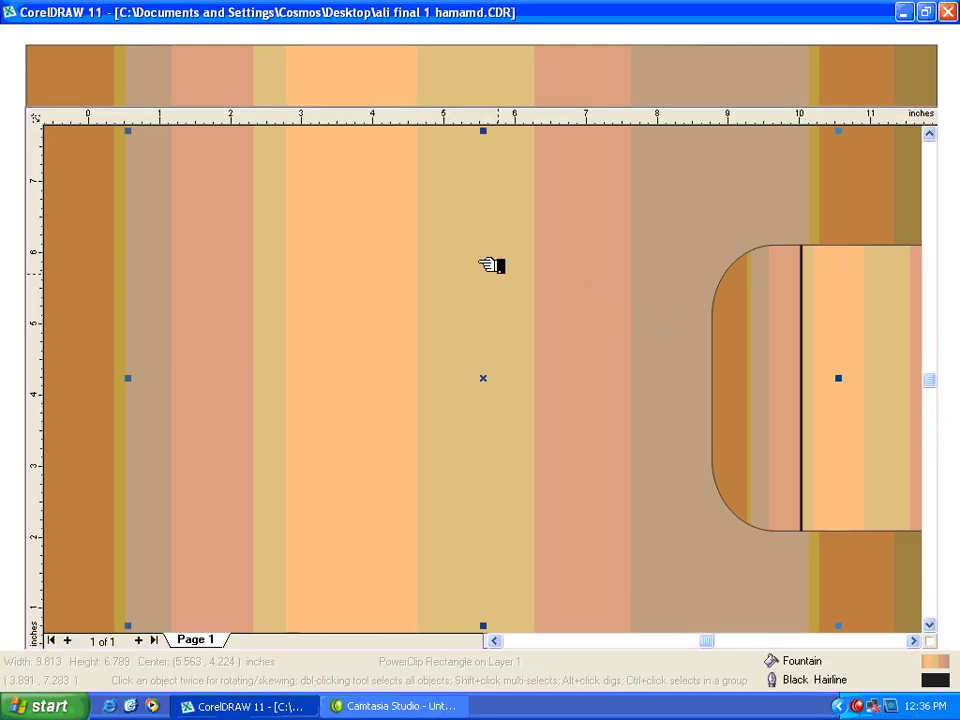
Turn off Preview Selected Only, deselect the rectangle and check the full-screen preview again
{"action": "left_click", "coordinate": [111, 37]}
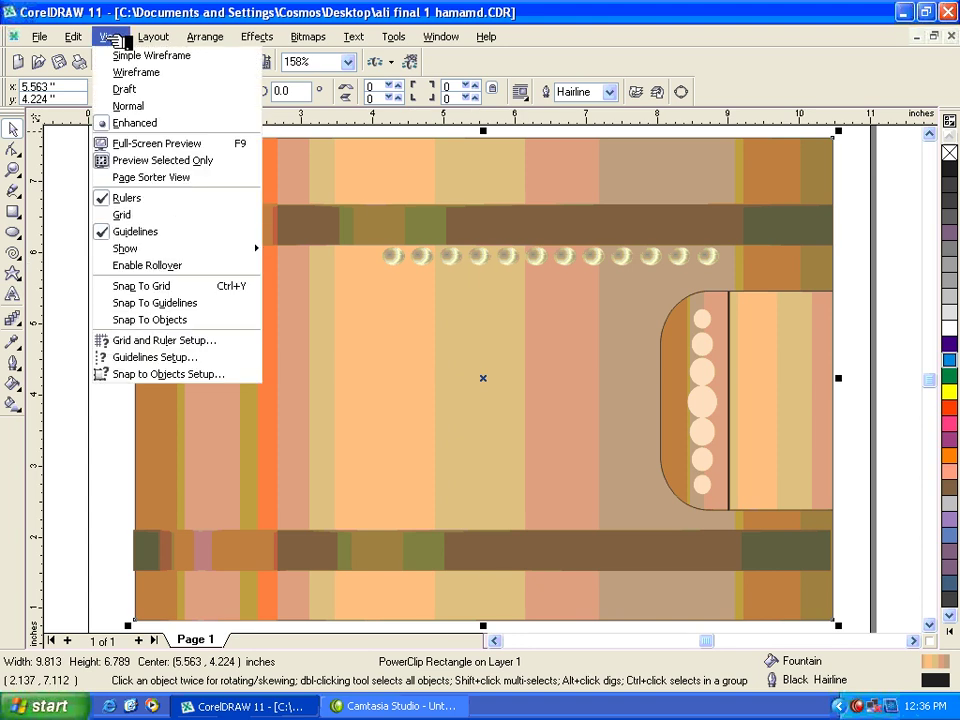
{"action": "left_click", "coordinate": [155, 165]}
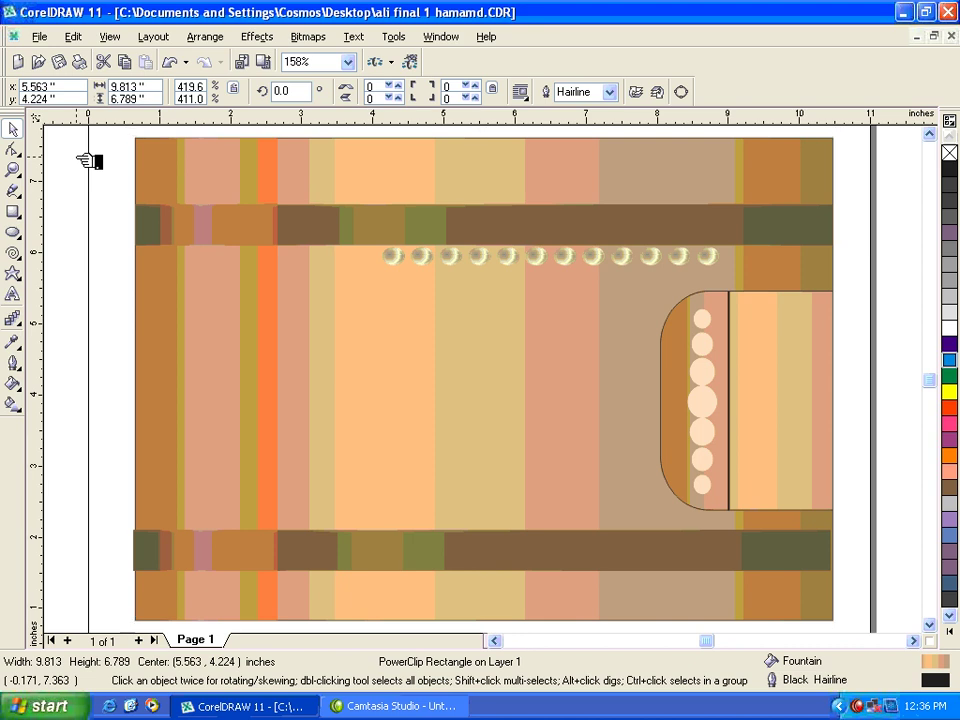
{"action": "left_click", "coordinate": [86, 156]}
{"action": "left_click", "coordinate": [106, 36]}
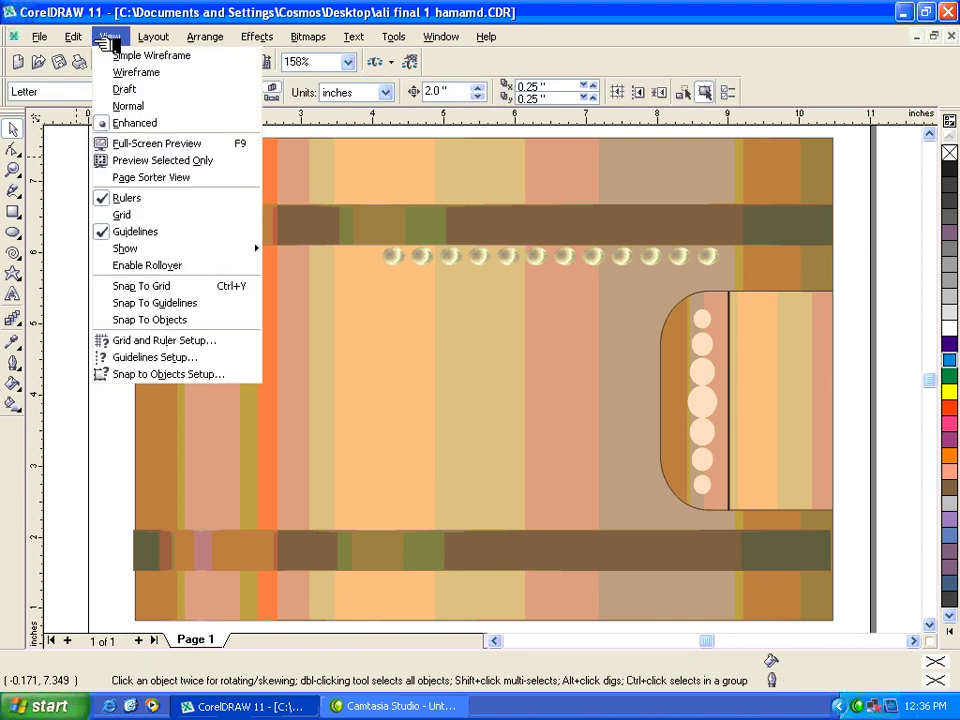
{"action": "left_click", "coordinate": [163, 144]}
{"action": "left_click", "coordinate": [155, 142]}
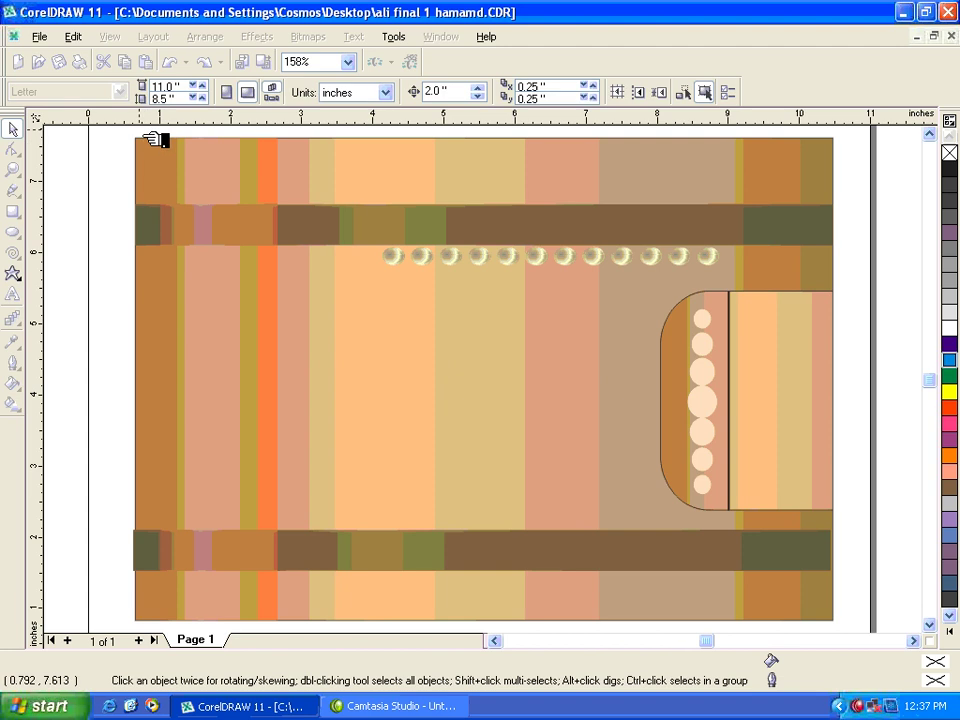
{"action": "left_click", "coordinate": [107, 36]}
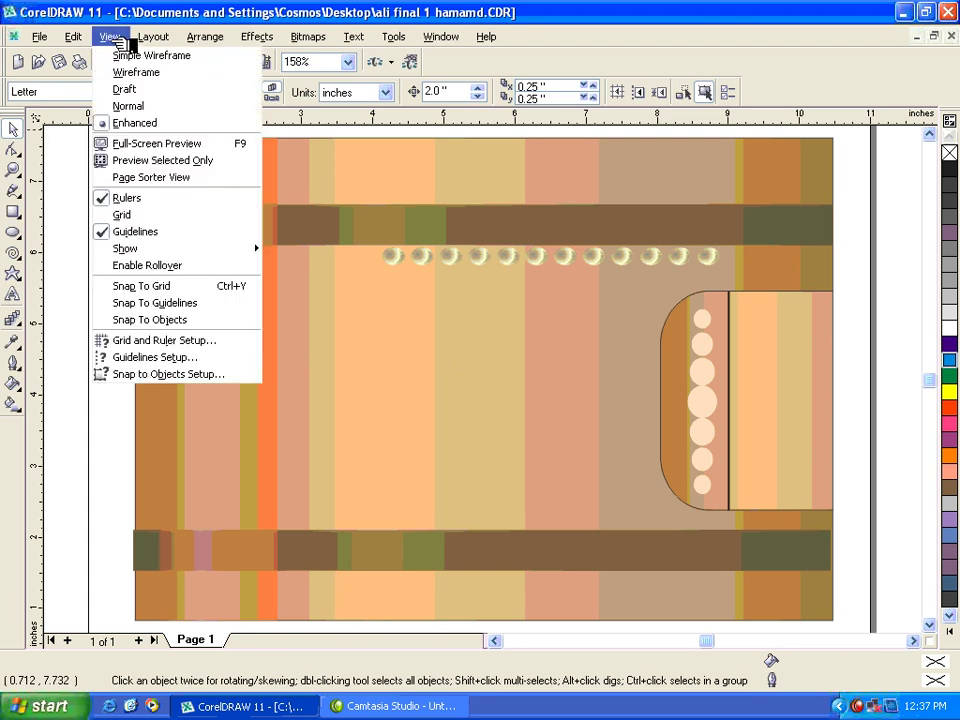
{"action": "left_click", "coordinate": [86, 188]}
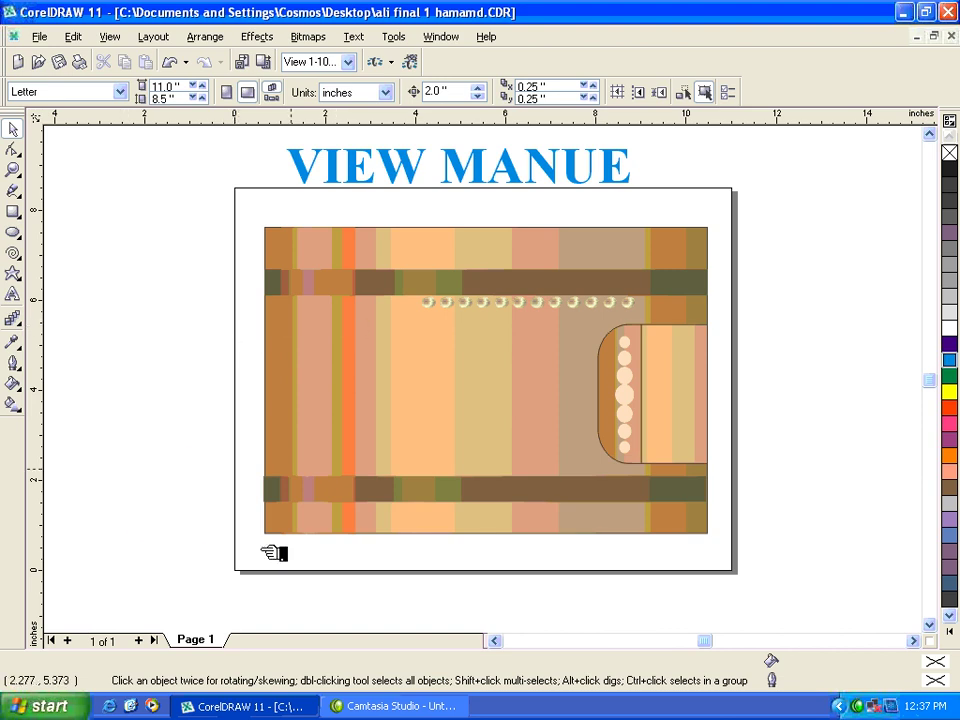
Add a second page and draw a cyan-filled ellipse about 5.45 by 4.41 inches on it
{"action": "left_click", "coordinate": [141, 641]}
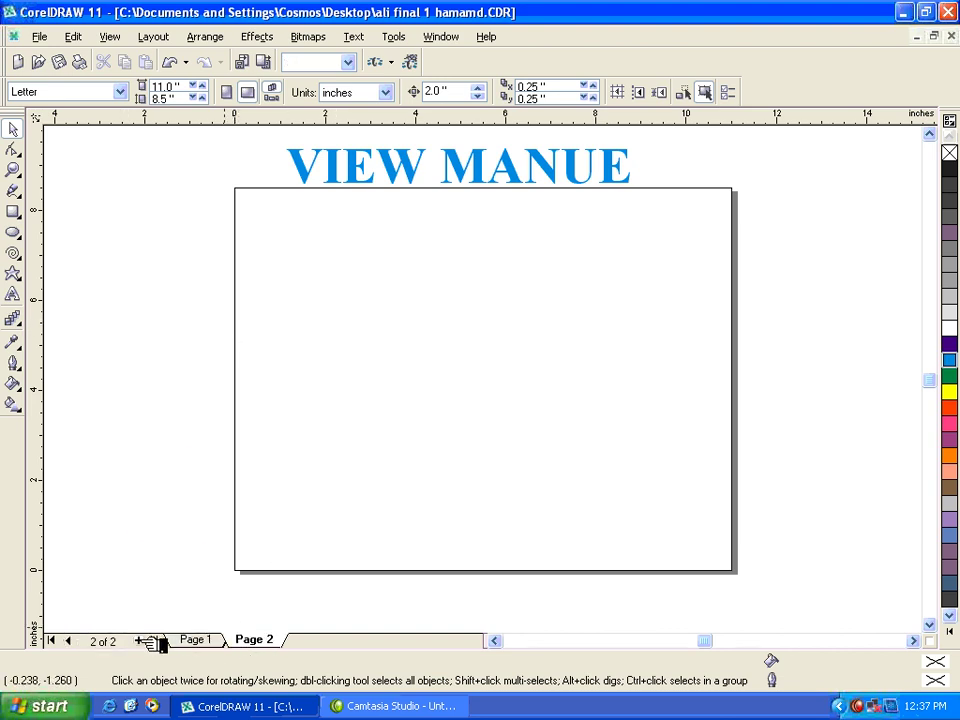
{"action": "left_click", "coordinate": [13, 232]}
{"action": "left_click_drag", "start_coordinate": [337, 253], "coordinate": [583, 452]}
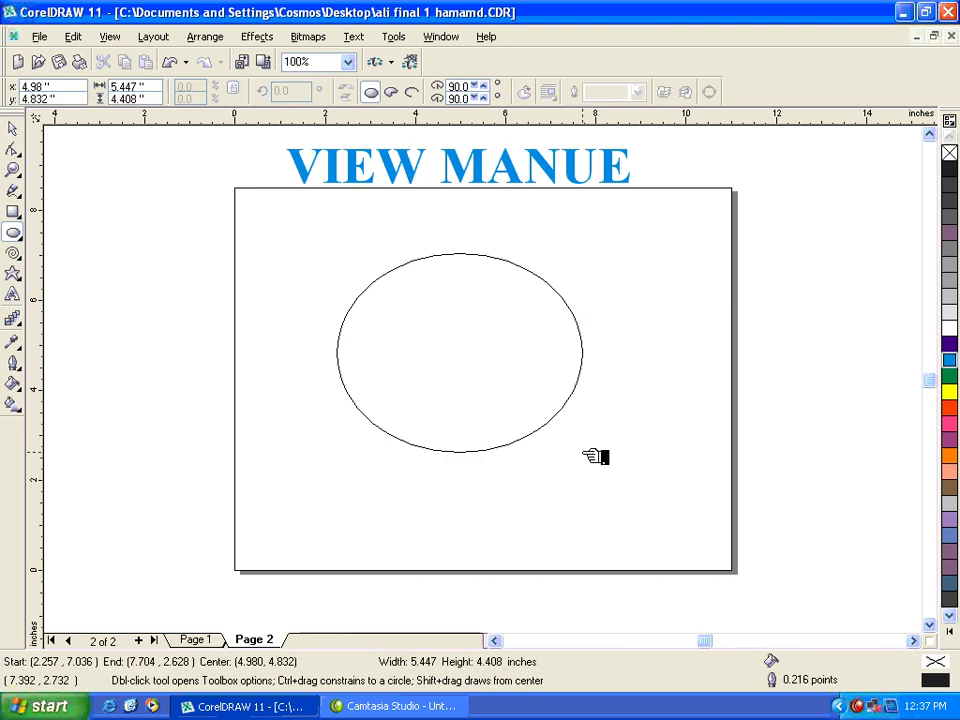
{"action": "left_click", "coordinate": [949, 360]}
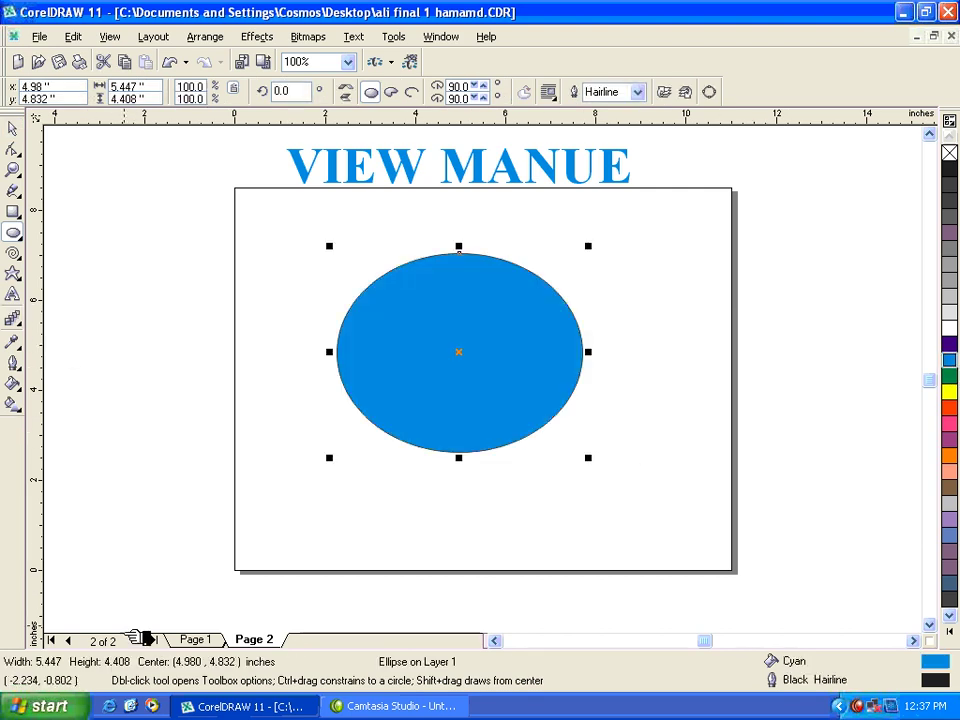
Add a third page and draw a four-revolution spiral about 6.07 by 5.66 inches with a green outline
{"action": "left_click", "coordinate": [141, 640]}
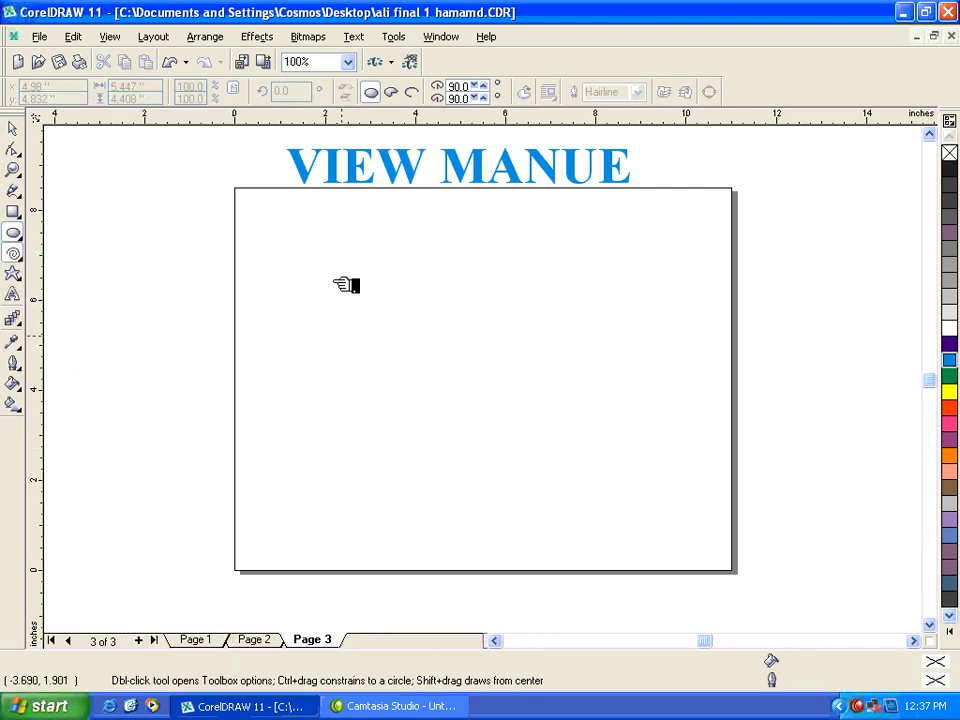
{"action": "key", "text": "a"}
{"action": "left_click_drag", "start_coordinate": [320, 228], "coordinate": [608, 496]}
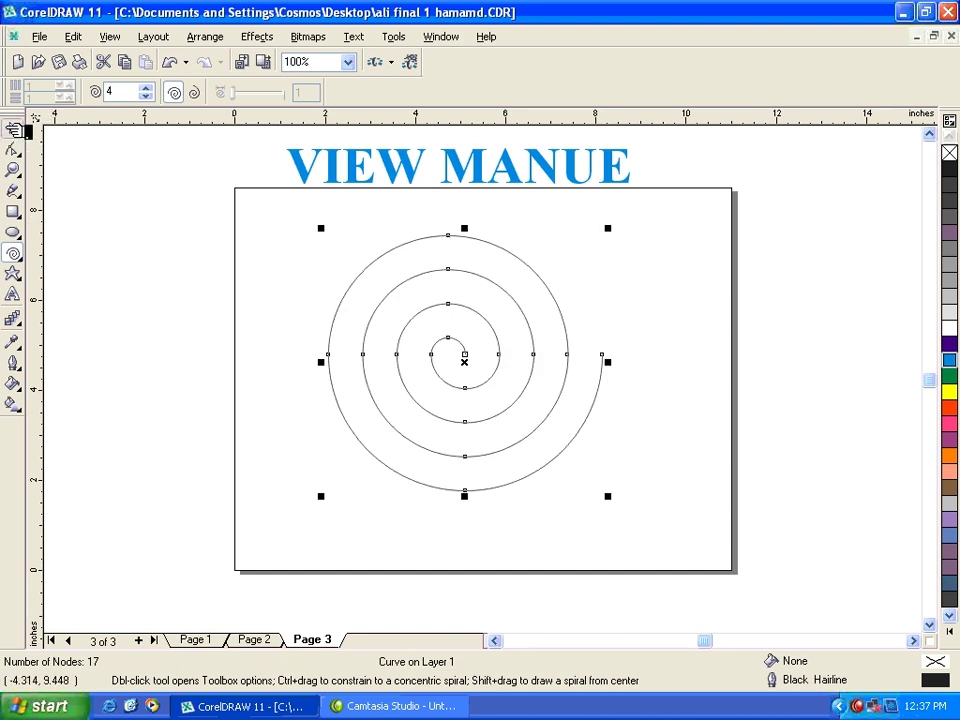
{"action": "key", "text": "space"}
{"action": "right_click", "coordinate": [949, 376]}
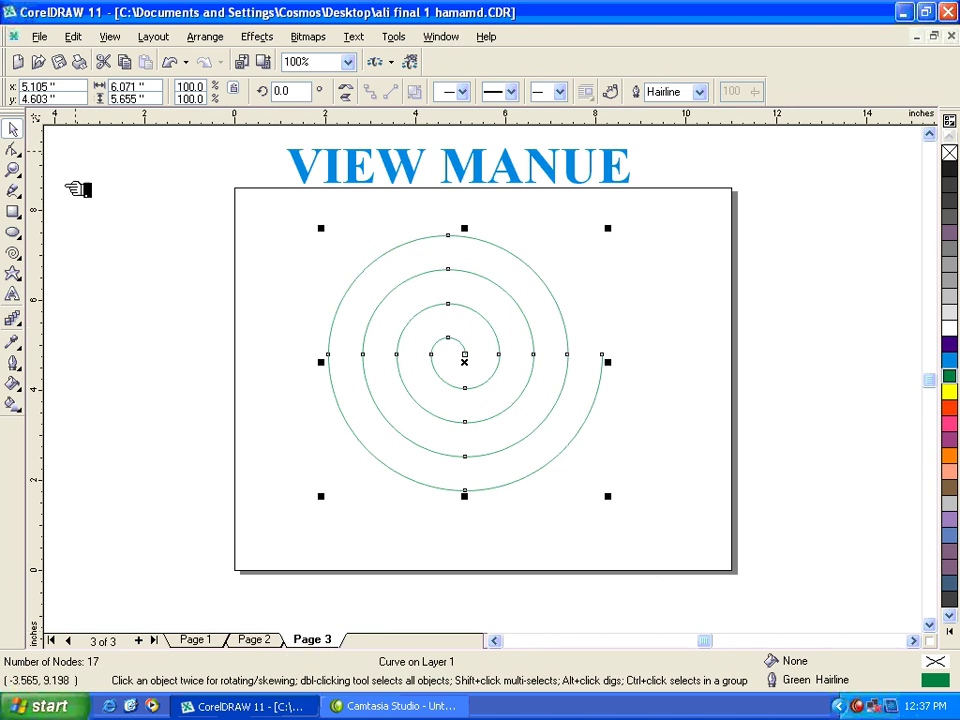
Display all three pages in the Page Sorter View and select the individual page thumbnails in turn
{"action": "left_click", "coordinate": [112, 38]}
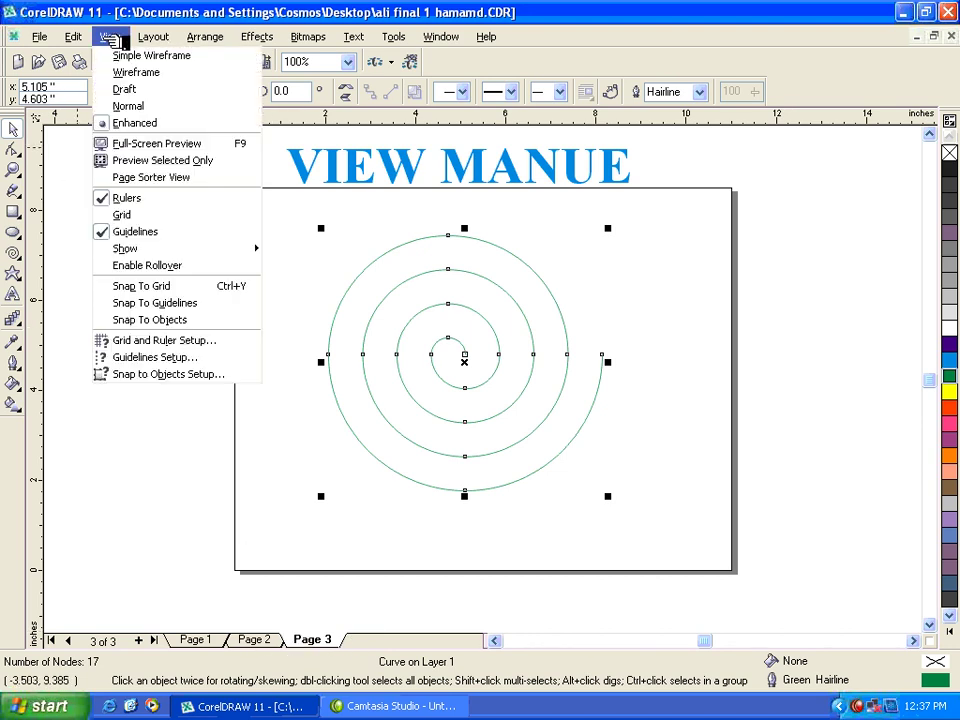
{"action": "left_click", "coordinate": [178, 177]}
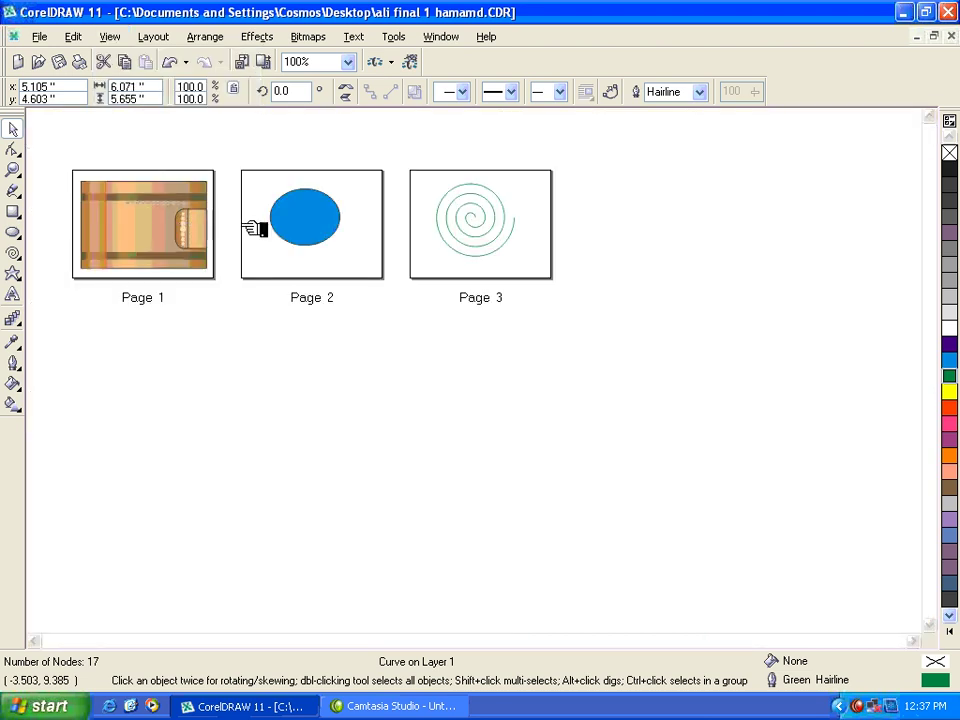
{"action": "left_click", "coordinate": [255, 221]}
{"action": "left_click", "coordinate": [458, 233]}
{"action": "left_click", "coordinate": [317, 236]}
{"action": "left_click", "coordinate": [189, 221]}
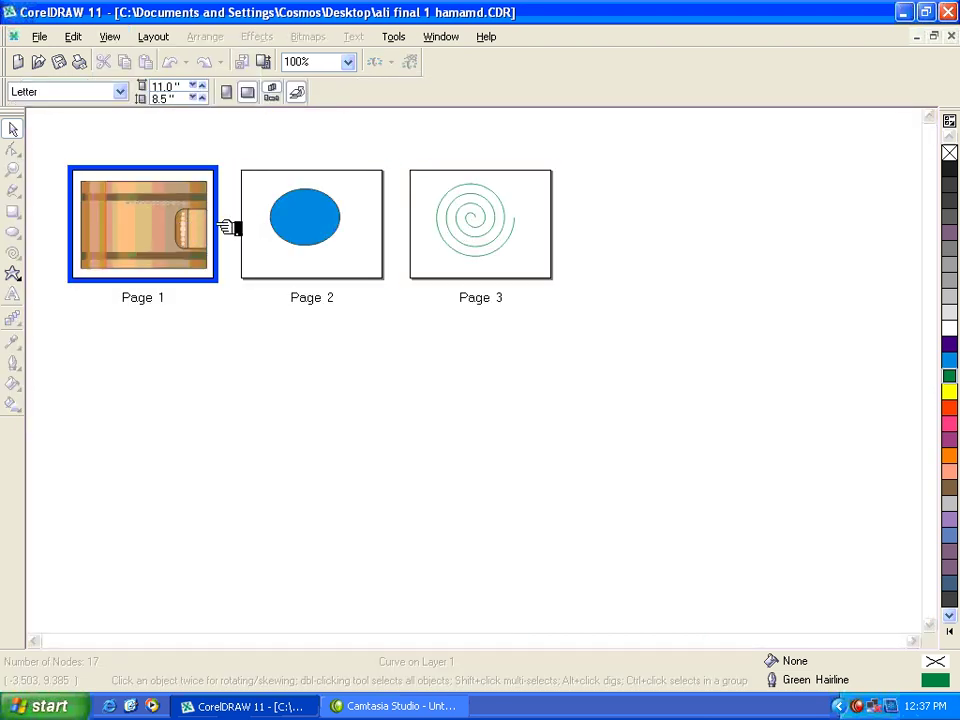
{"action": "left_click", "coordinate": [245, 180]}
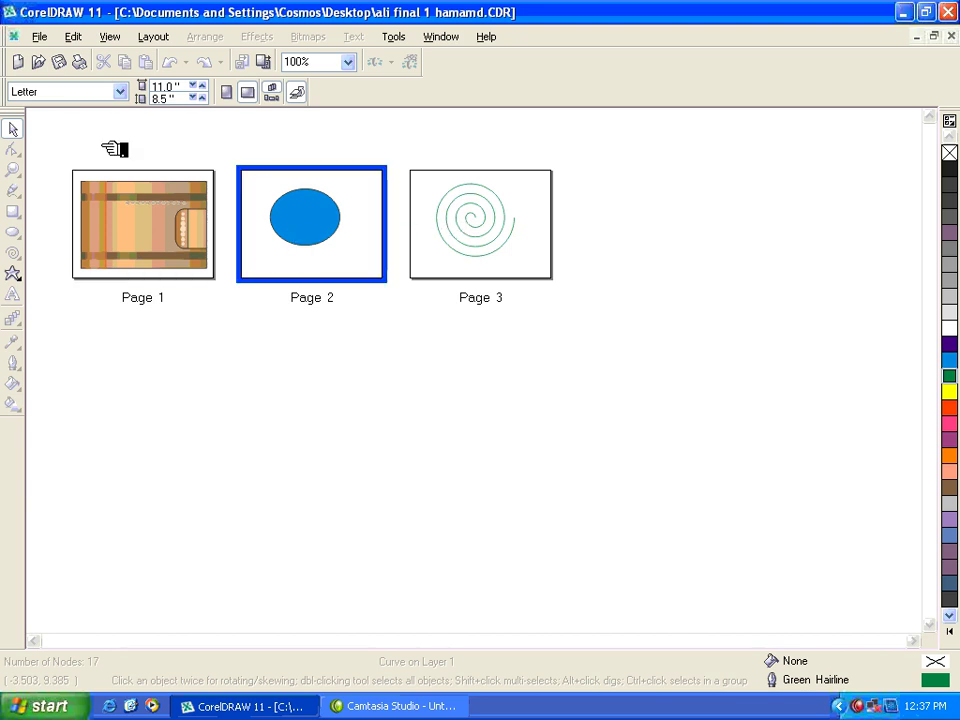
{"action": "left_click", "coordinate": [45, 36]}
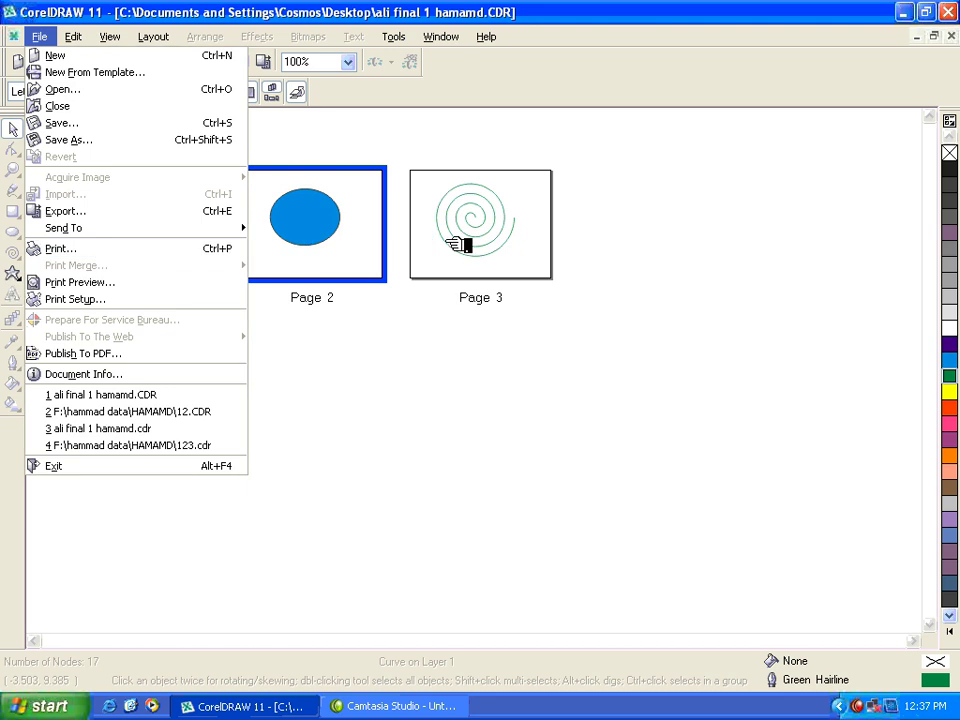
{"action": "left_click", "coordinate": [401, 251]}
Reorder the striped artwork page behind the ellipse page, return it to first place and leave the Page Sorter View
{"action": "left_click", "coordinate": [192, 234]}
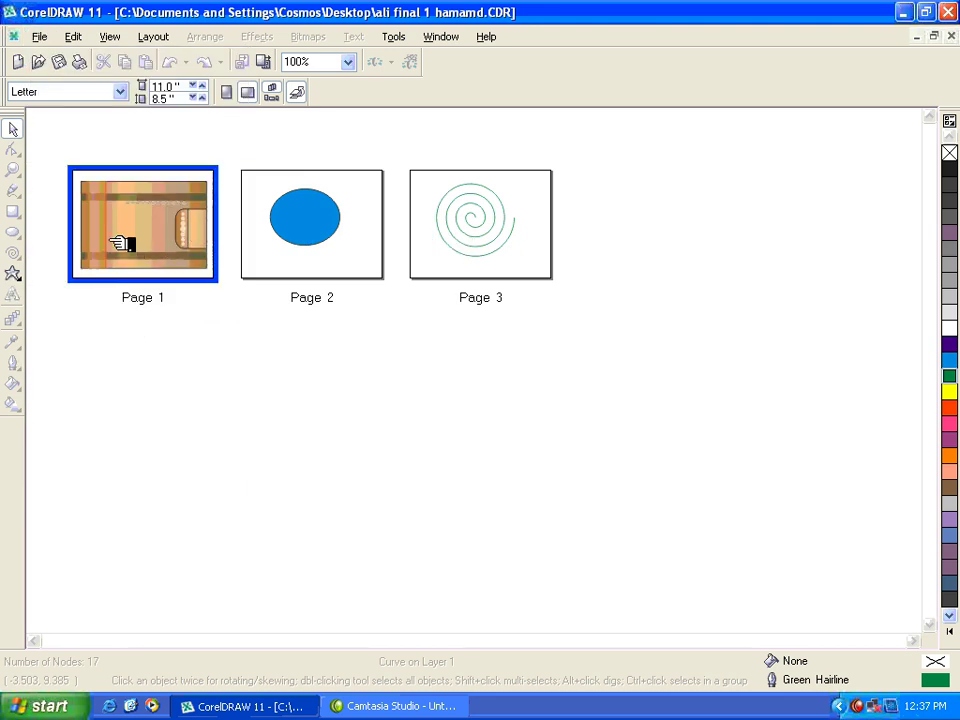
{"action": "mouse_move", "coordinate": [117, 242]}
{"action": "left_mouse_down"}
{"action": "mouse_move", "coordinate": [111, 234]}
{"action": "mouse_move", "coordinate": [470, 236]}
{"action": "left_mouse_up"}
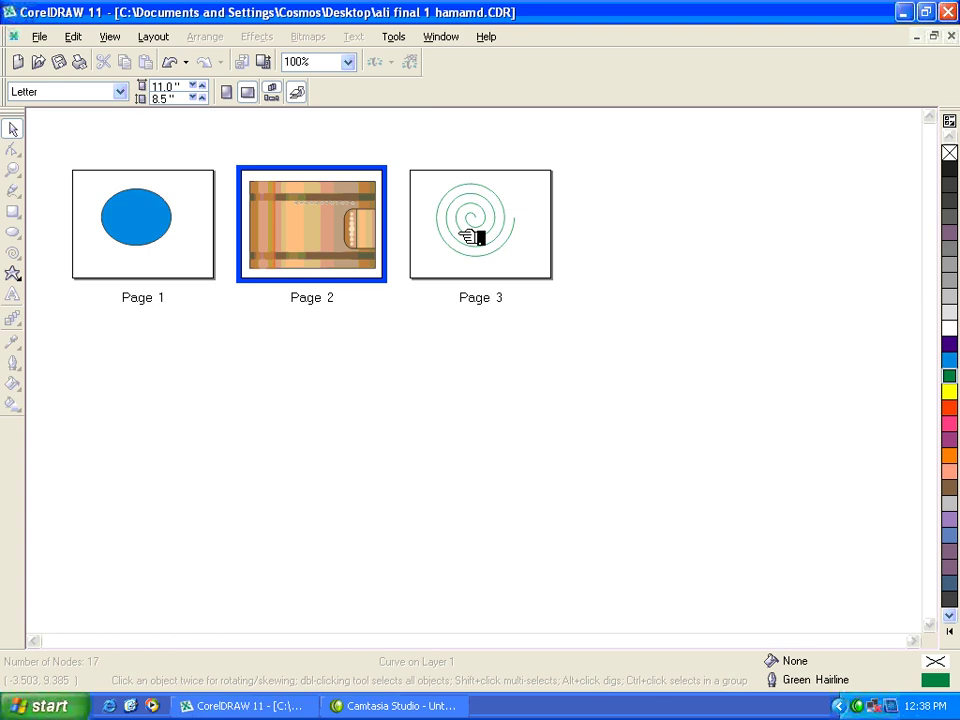
{"action": "mouse_move", "coordinate": [354, 242]}
{"action": "left_mouse_down"}
{"action": "mouse_move", "coordinate": [350, 232]}
{"action": "mouse_move", "coordinate": [167, 243]}
{"action": "left_mouse_up"}
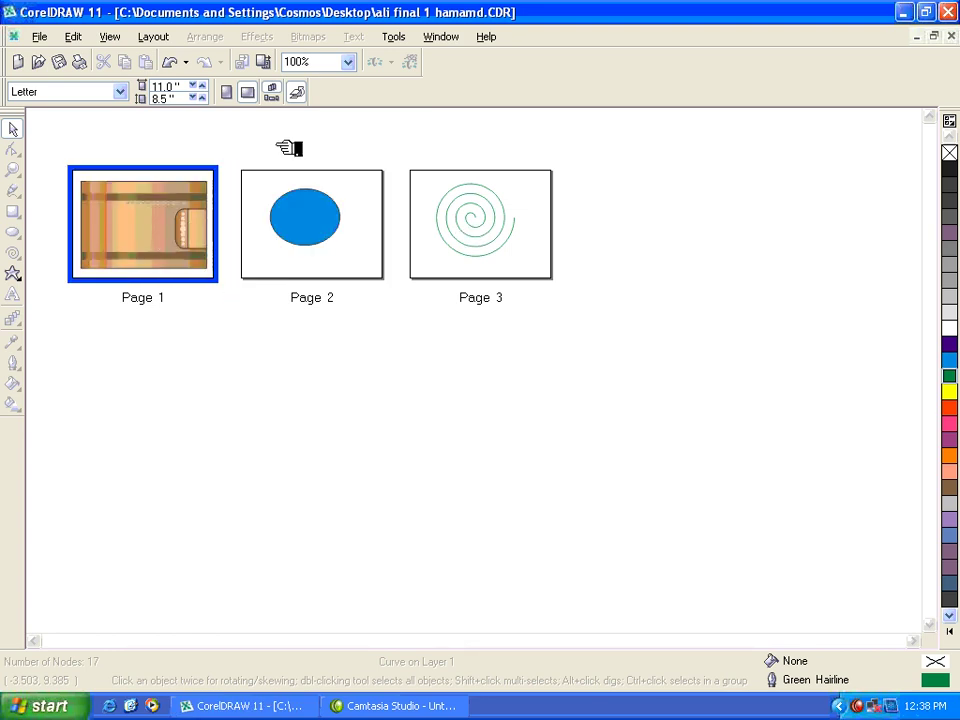
{"action": "left_click", "coordinate": [300, 92]}
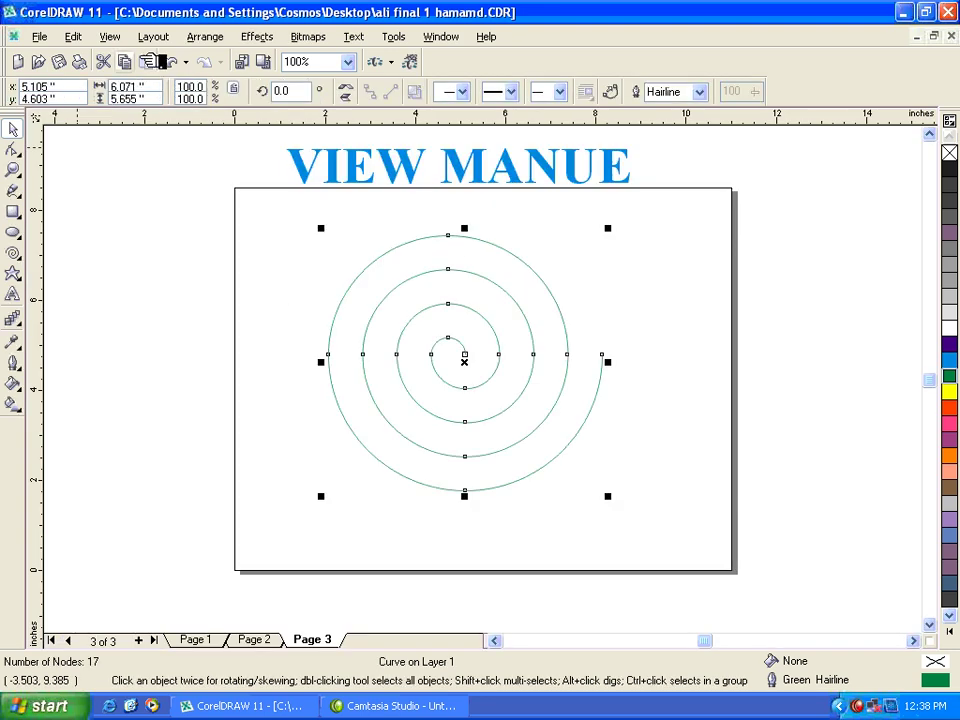
Hide the rulers around the drawing window on the spiral page
{"action": "left_click", "coordinate": [110, 37]}
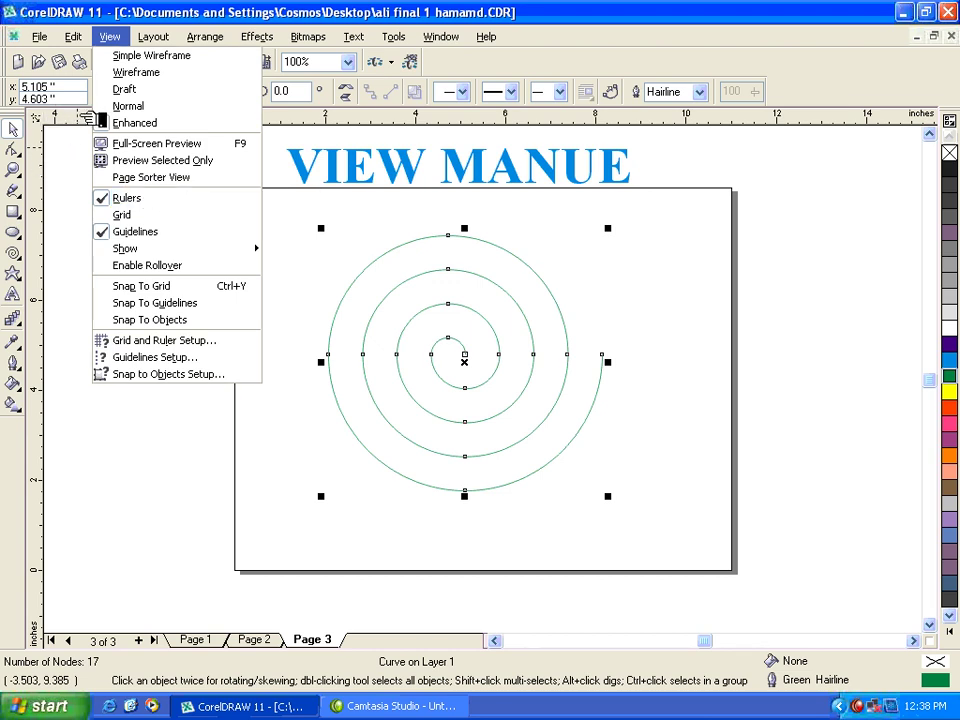
{"action": "left_click", "coordinate": [127, 200]}
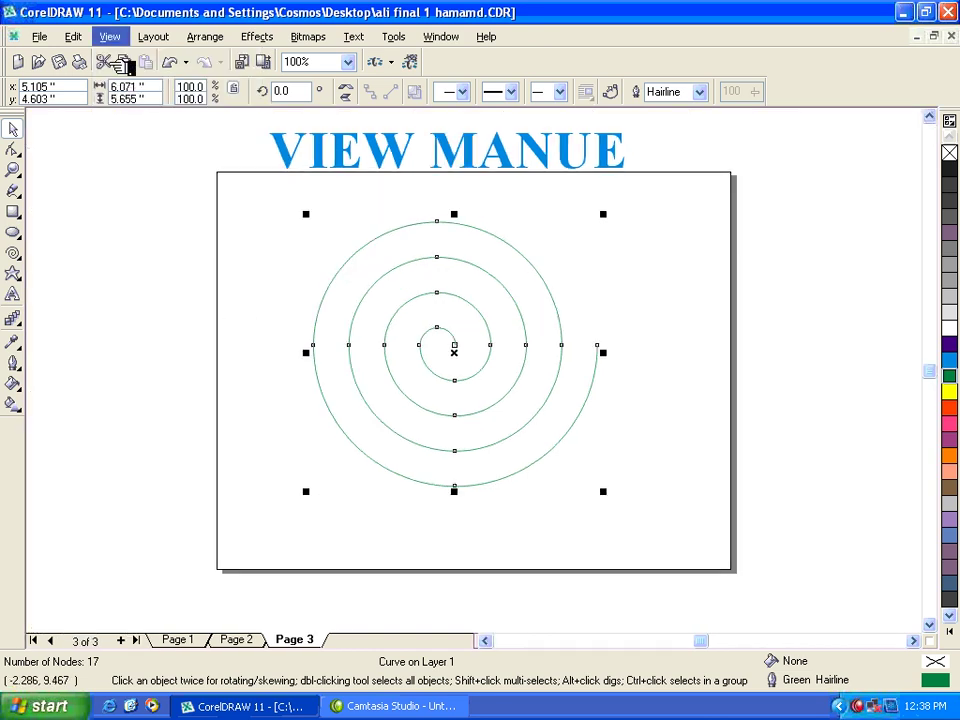
{"action": "left_click", "coordinate": [100, 36]}
{"action": "key", "text": "Escape"}
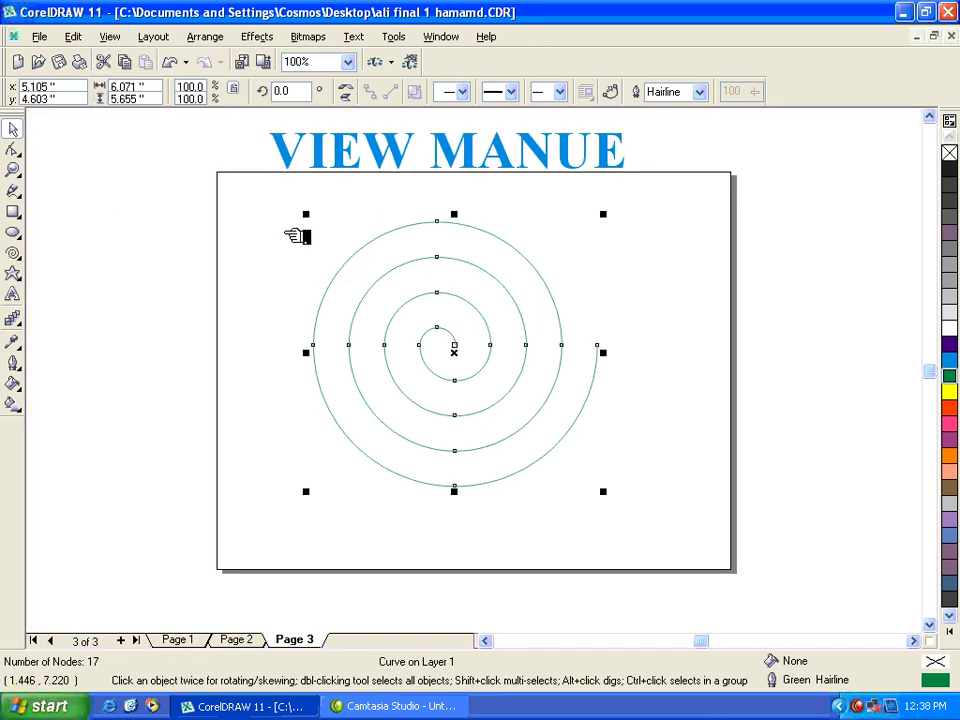